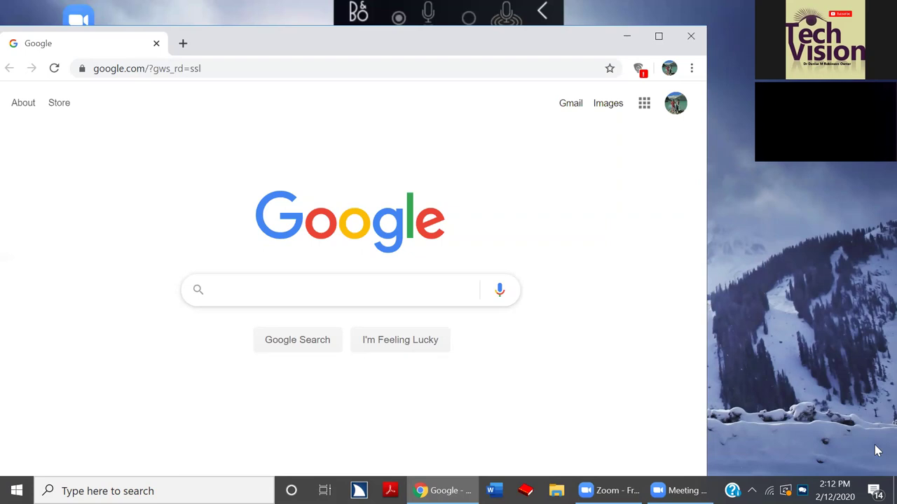
Step: Open the Windows Start menu on top of the Chrome window
key(super)
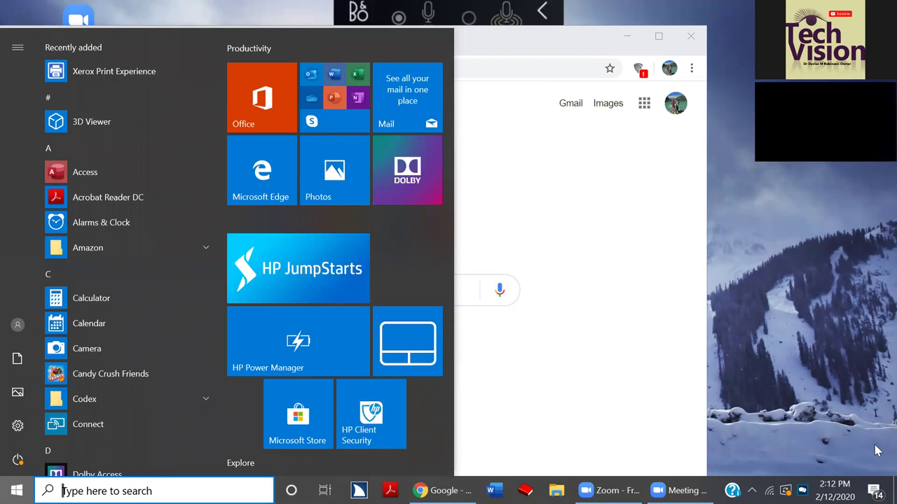
Step: Move into the Start menu app list and jump to the O apps such as Office and OneNote
key(Tab)
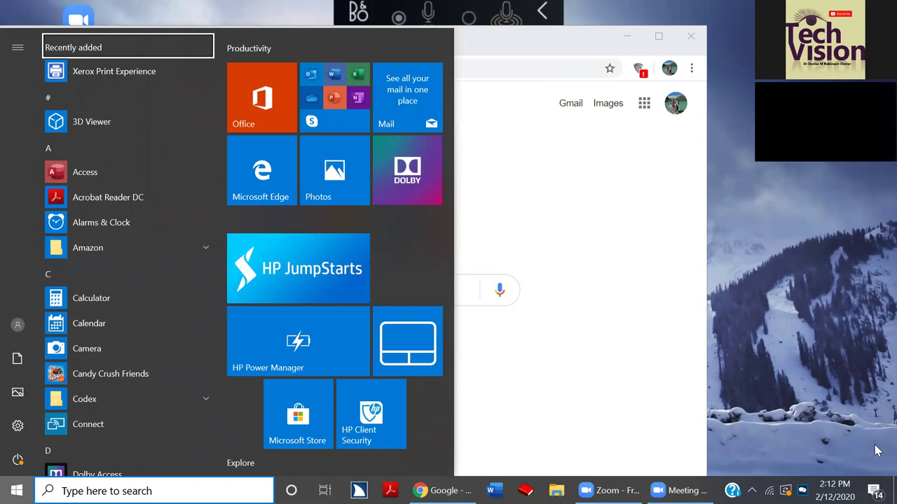
key(Down)
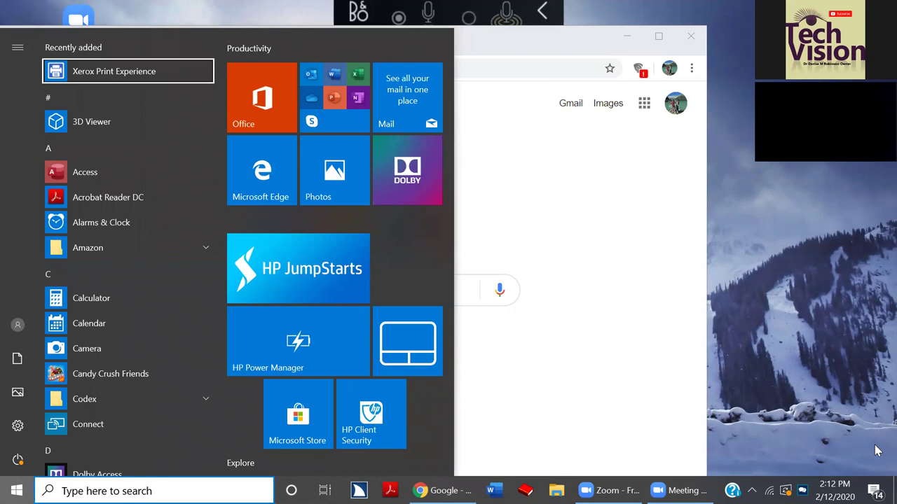
key(Down)
key(Down)
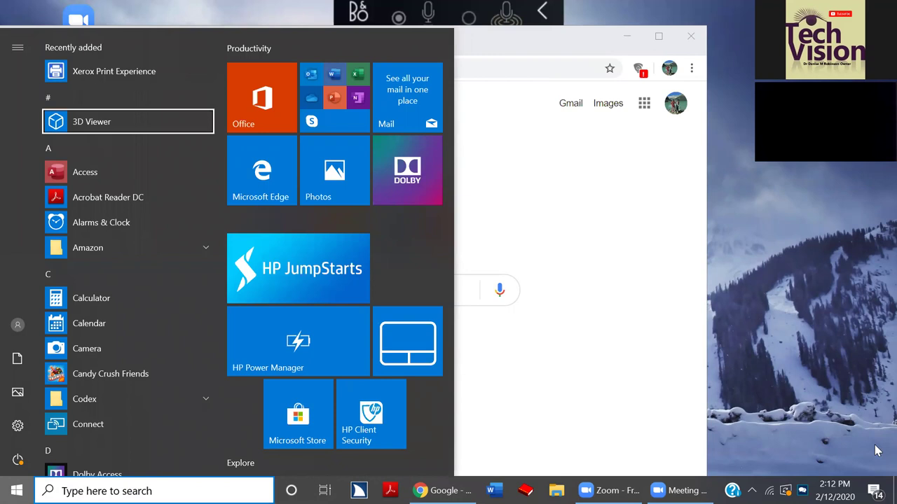
key(o)
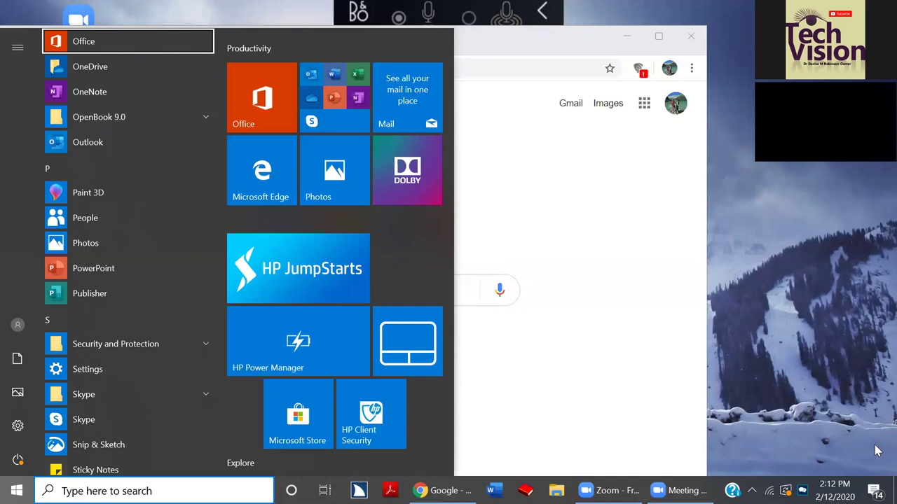
key(Down)
key(Down)
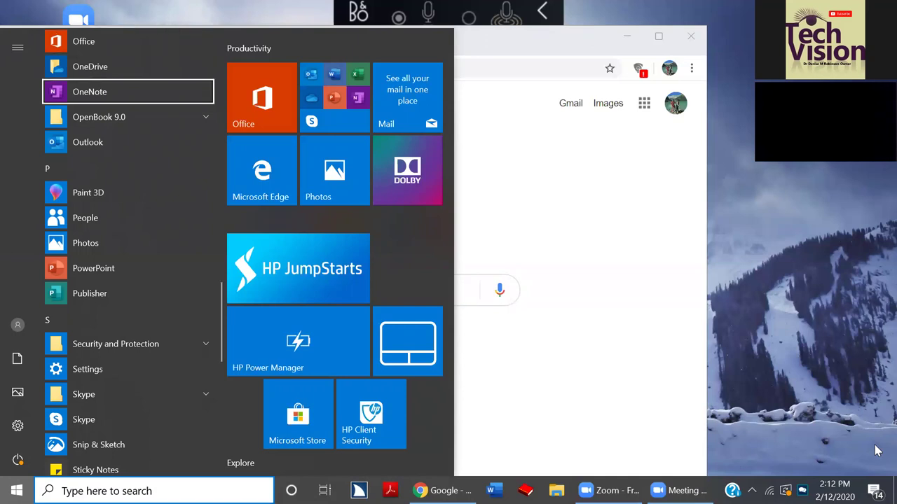
key(Down)
key(Down)
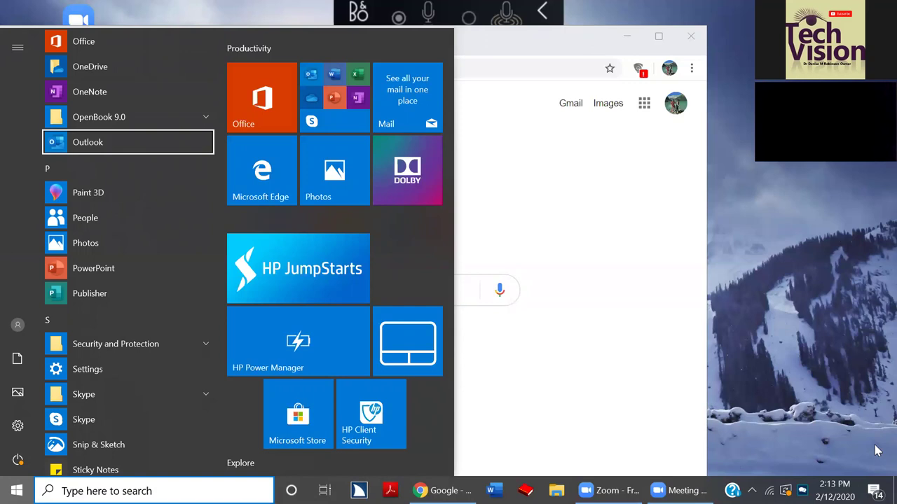
Step: Browse the Windows Accessories, Administrative Tools and Ease of Access folders, close Start, then open Settings
key(Page_Down)
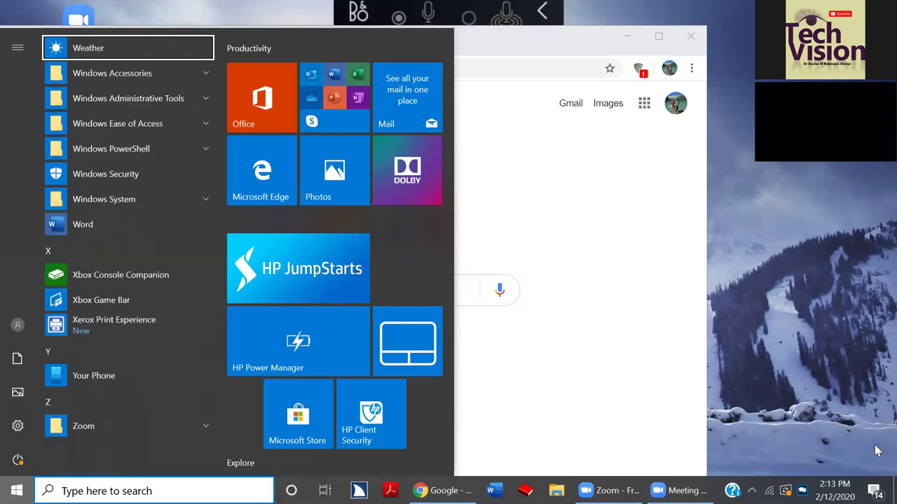
key(Down)
key(Down)
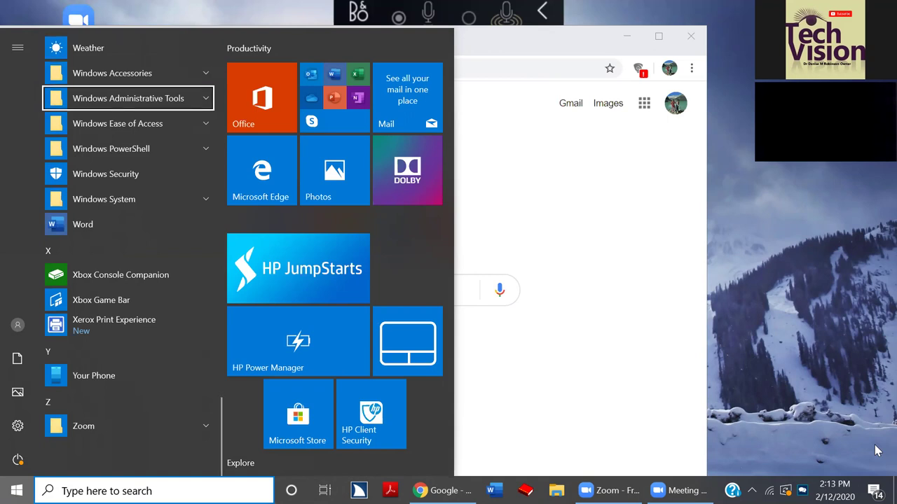
key(Down)
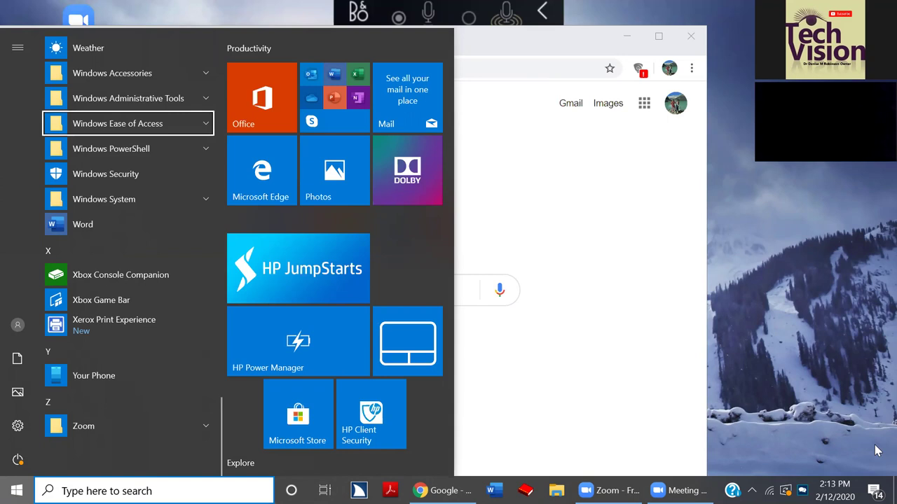
key(Down)
key(Down)
key(Down)
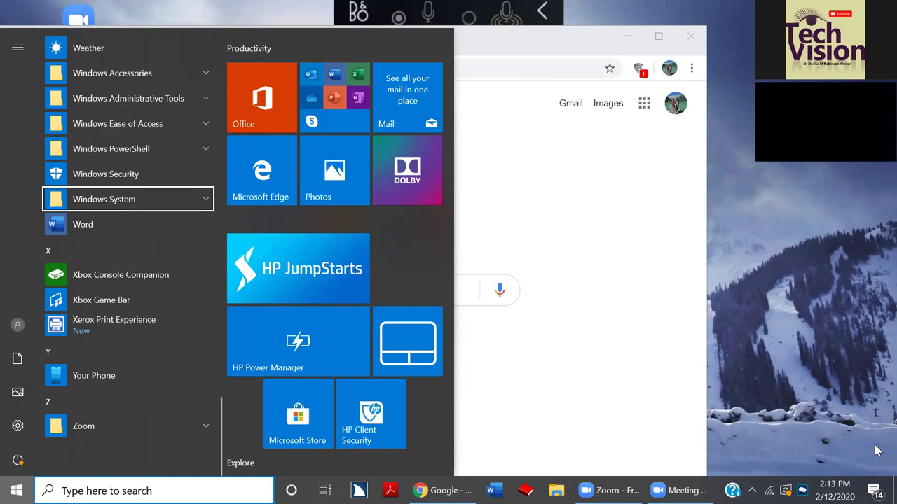
key(Down)
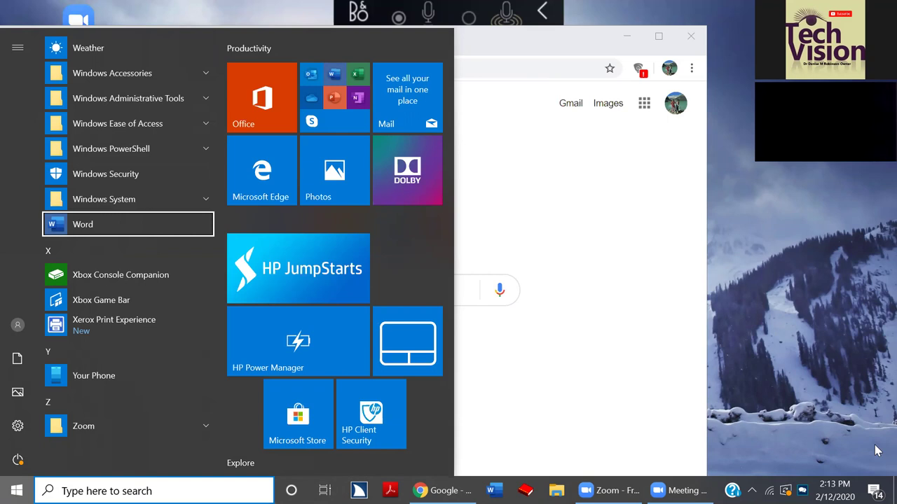
key(Escape)
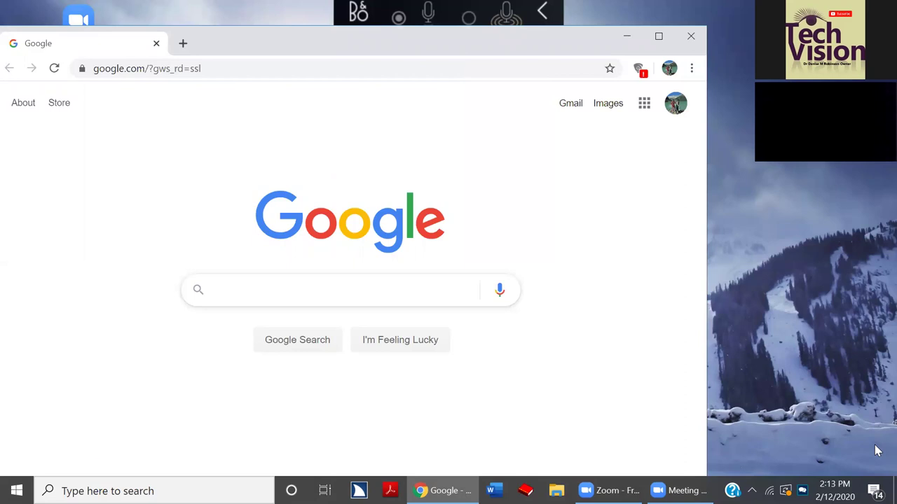
key(super+i)
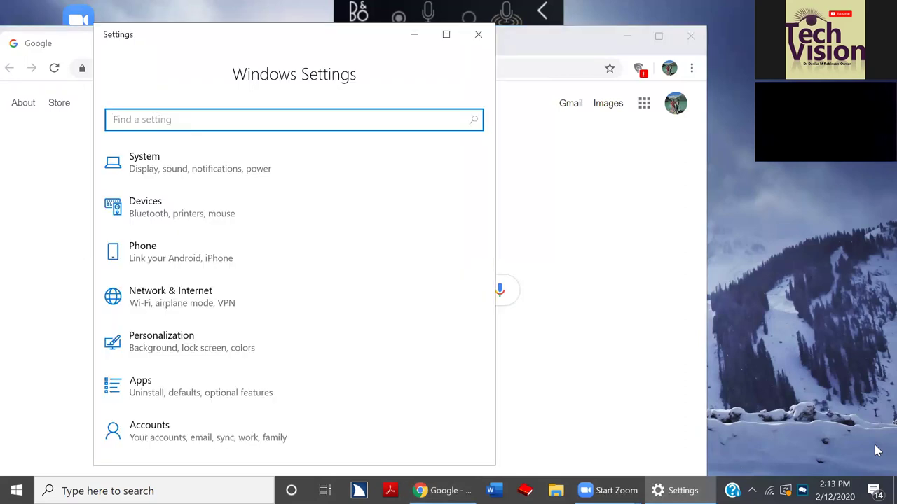
Step: Search Settings for 'updates' and pick the Check for updates suggestion
text(updates)
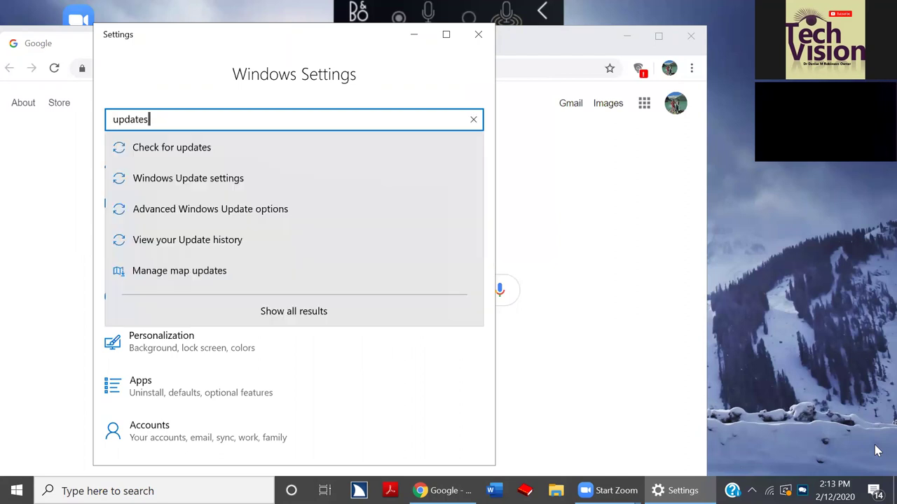
key(Down)
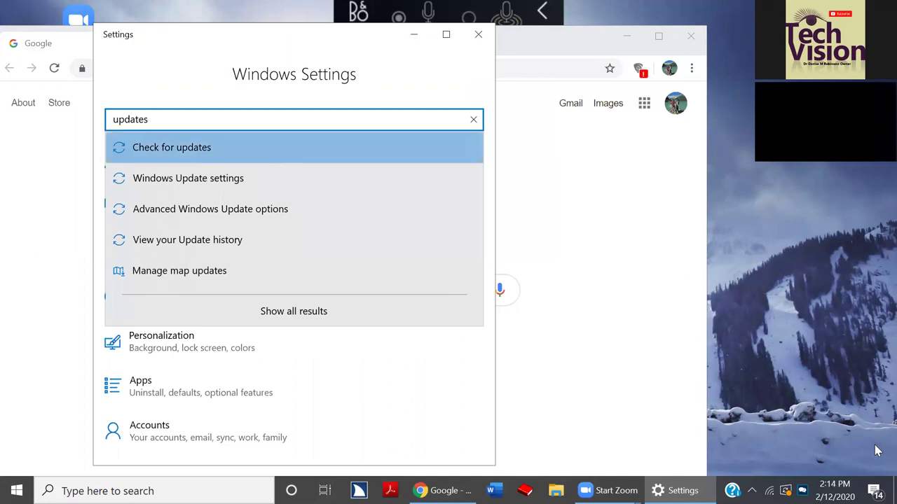
key(Escape)
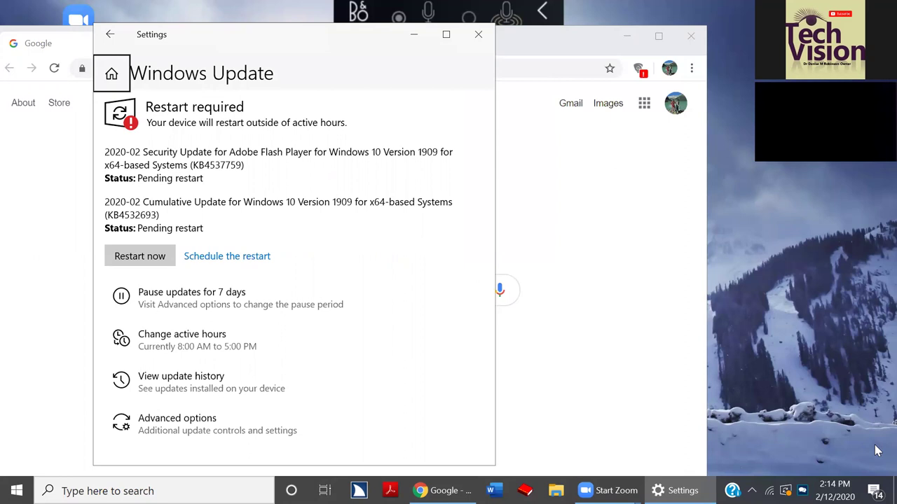
key(Tab)
key(Tab)
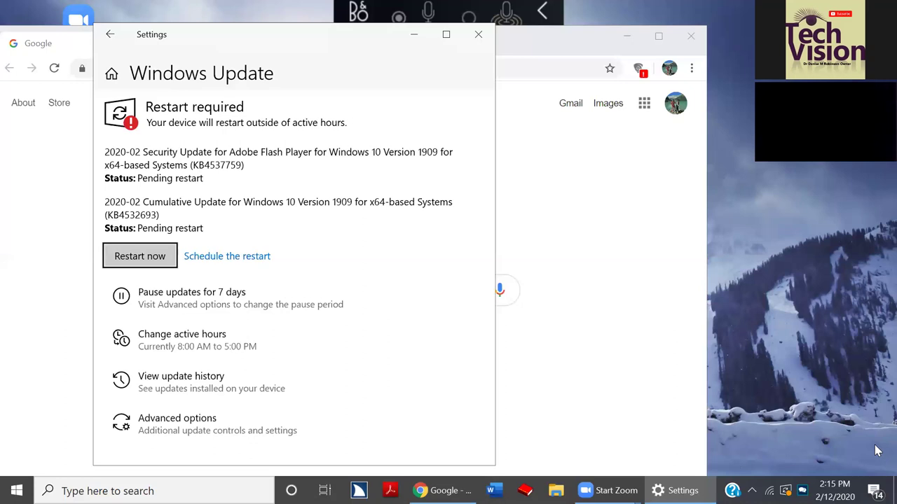
Step: Close Windows Settings with Alt+F4 to return to Chrome's Google homepage
key(alt+F4)
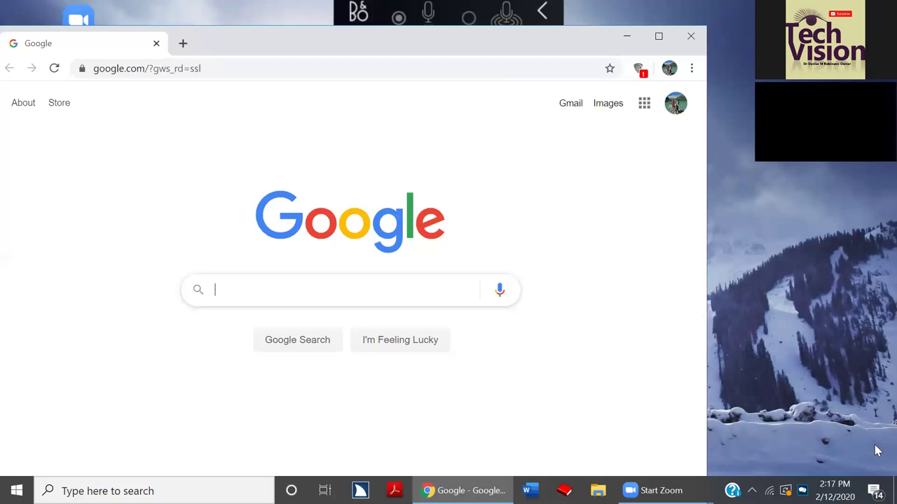
Step: Search Google for 'duxbury braille translation'
text(duxbury br)
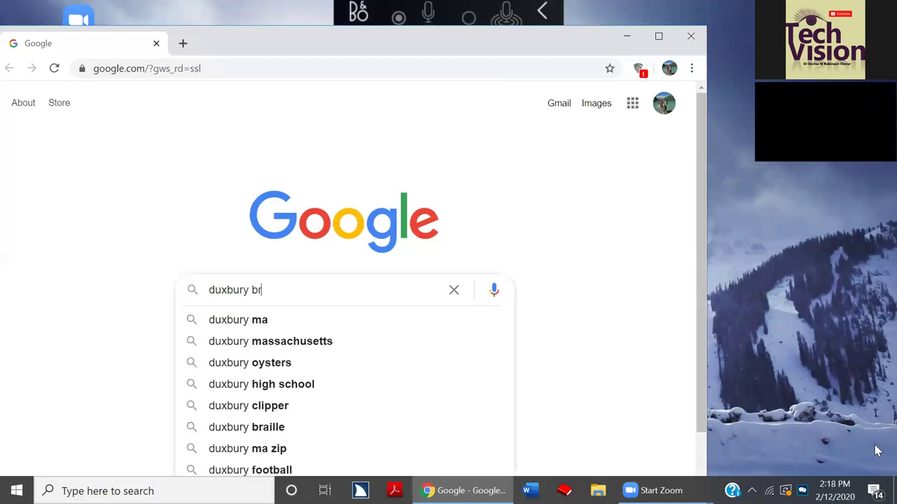
text(aille translation)
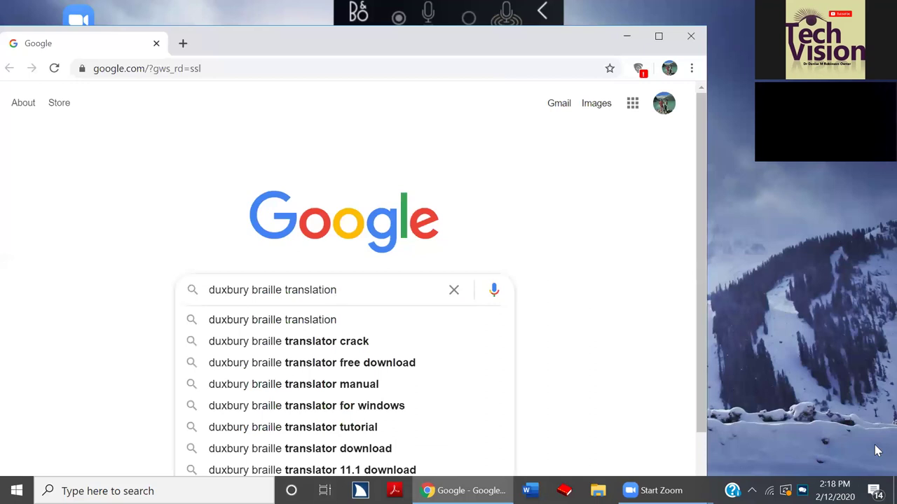
key(Return)
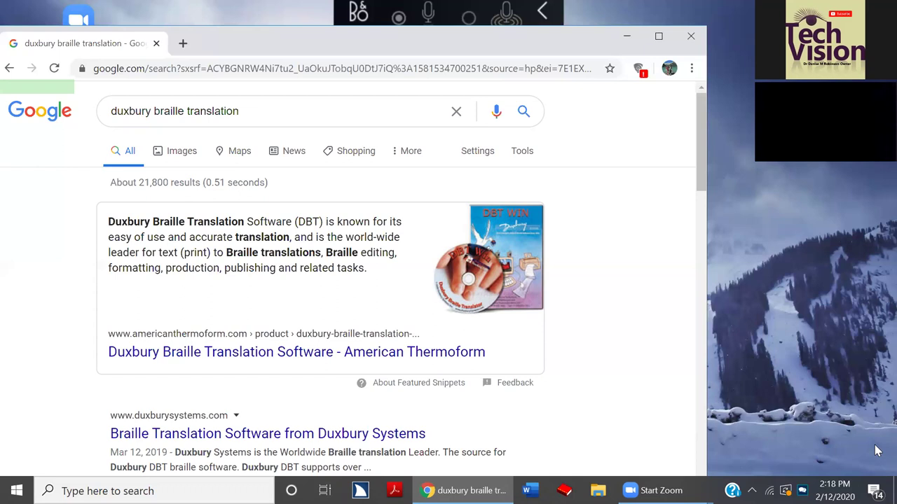
key(Tab)
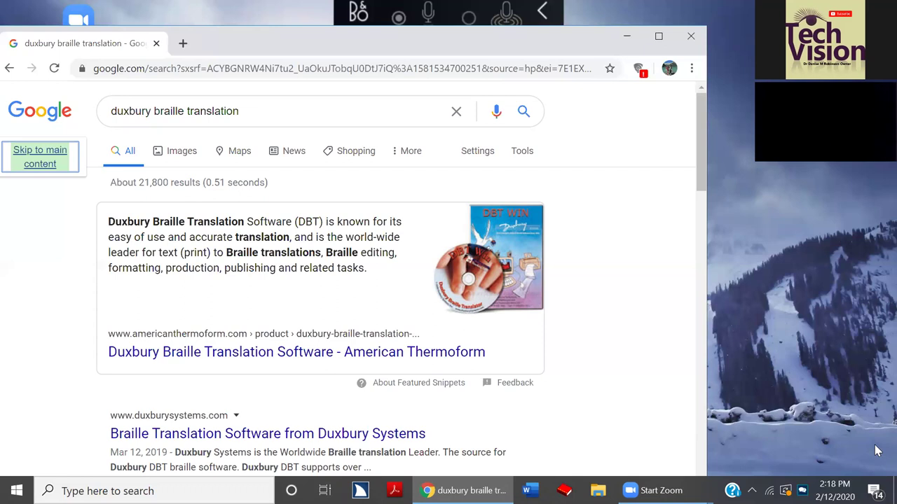
key(Return)
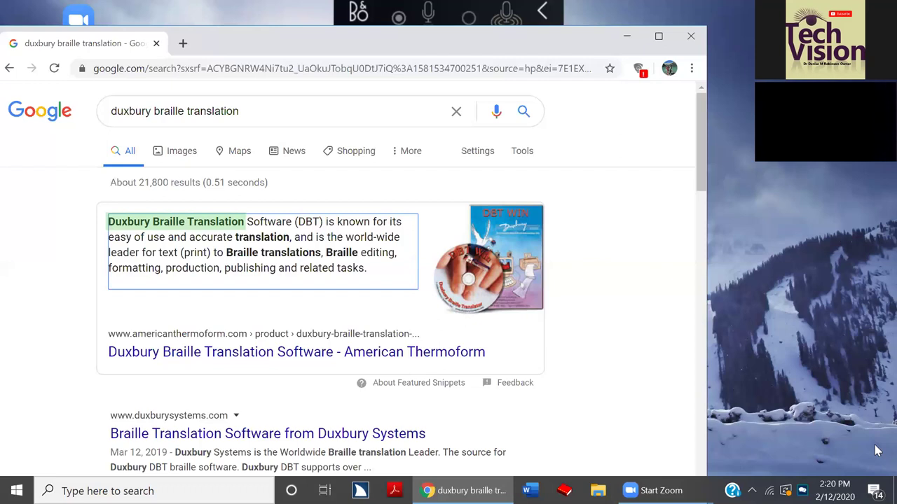
Step: Move past the American Thermoform result to the 'Braille Translation Software from Duxbury Systems' title
key(Tab)
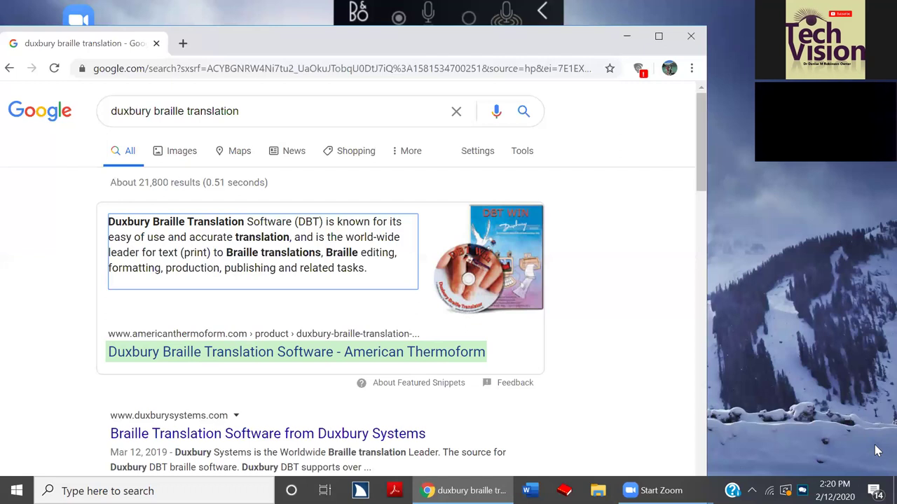
key(Tab)
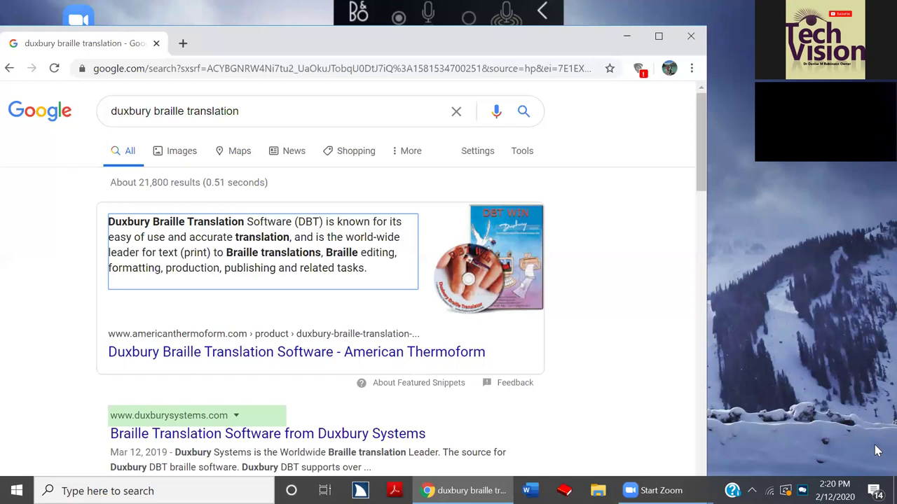
key(Down)
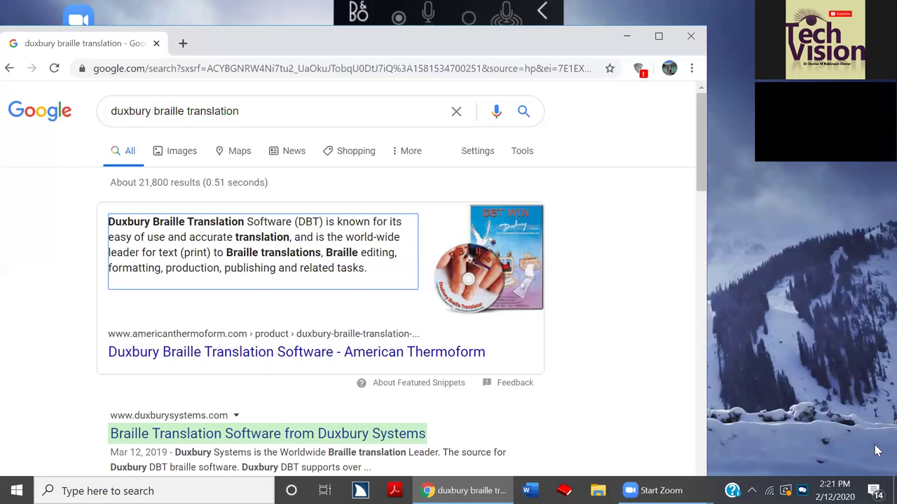
Step: Follow the Duxbury Systems result to load duxburysystems.com
key(Return)
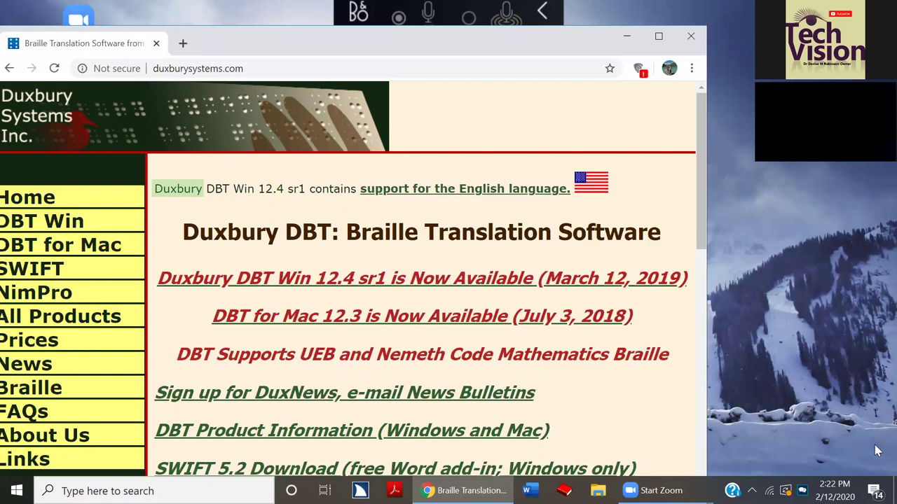
Step: Lower the system volume while the Duxbury homepage is showing
key(XF86AudioLowerVolume)
Step: Use the JAWS Links List to follow the All Products link
key(Insert+F7)
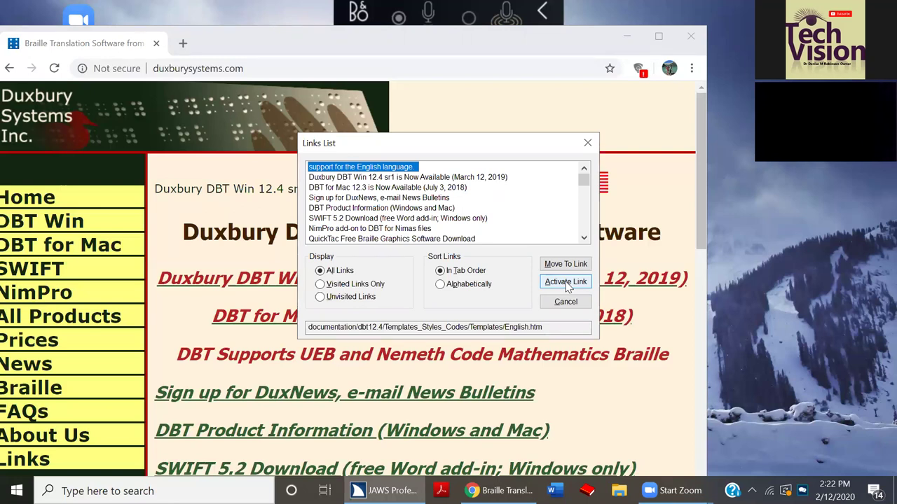
key(a)
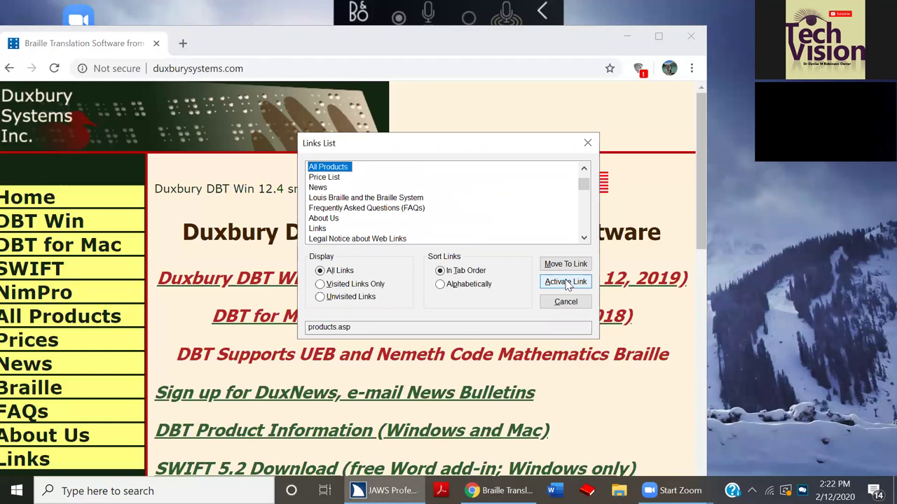
key(Return)
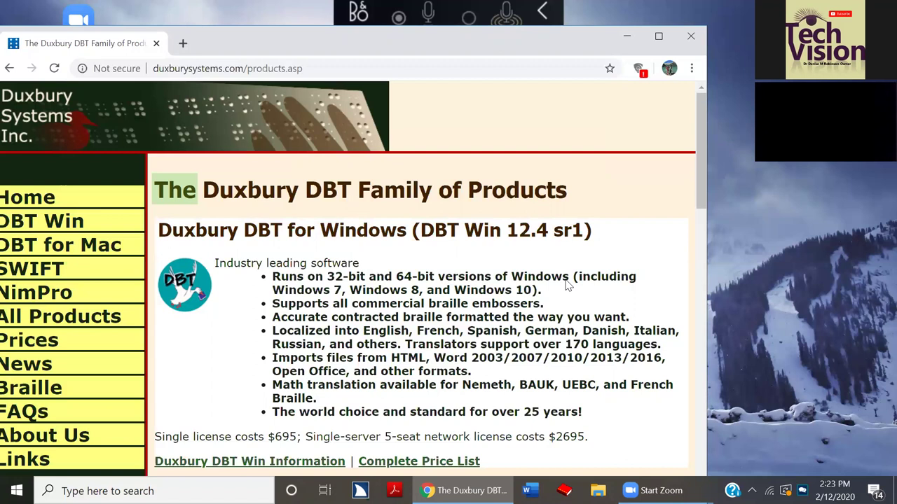
Step: Search the Duxbury products page for 'perky' to bring the PerkyDuck Download entry into view
key(ctrl+f)
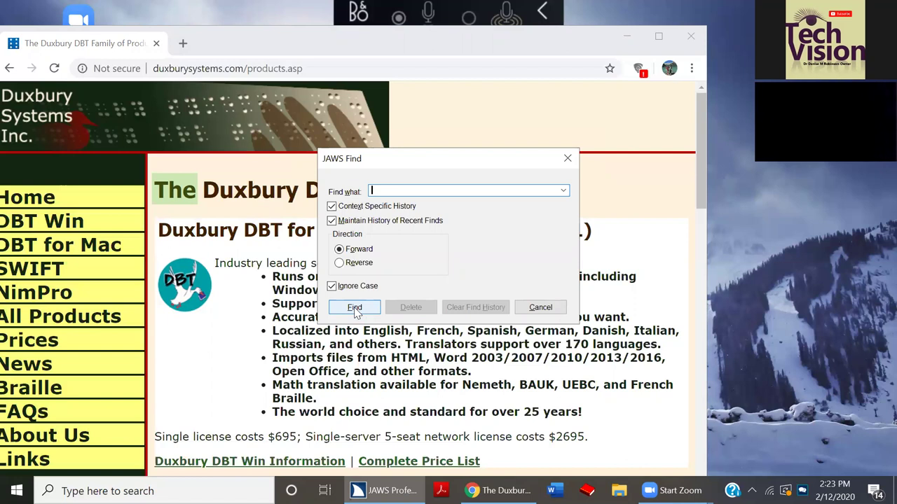
text(perky)
click(355, 312)
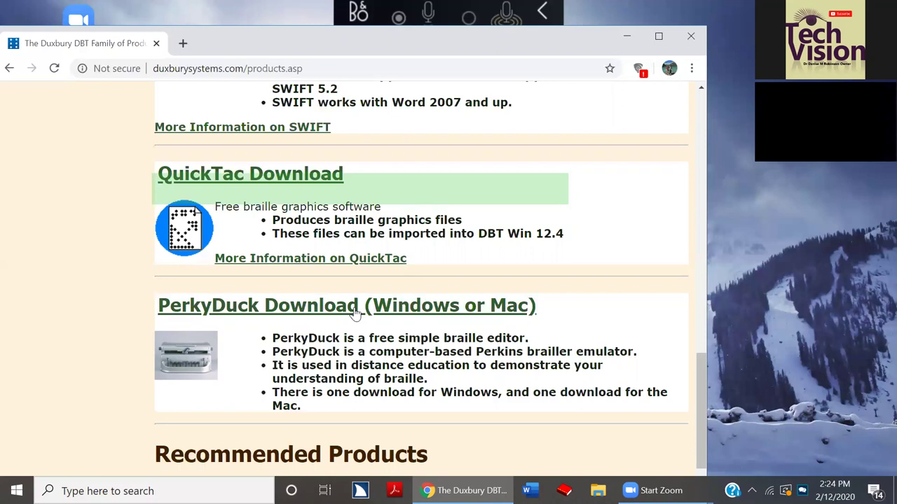
Step: Follow the PerkyDuck Download (Windows or Mac) link to Duxbury's Free Download of PerkyDuck page
click(356, 314)
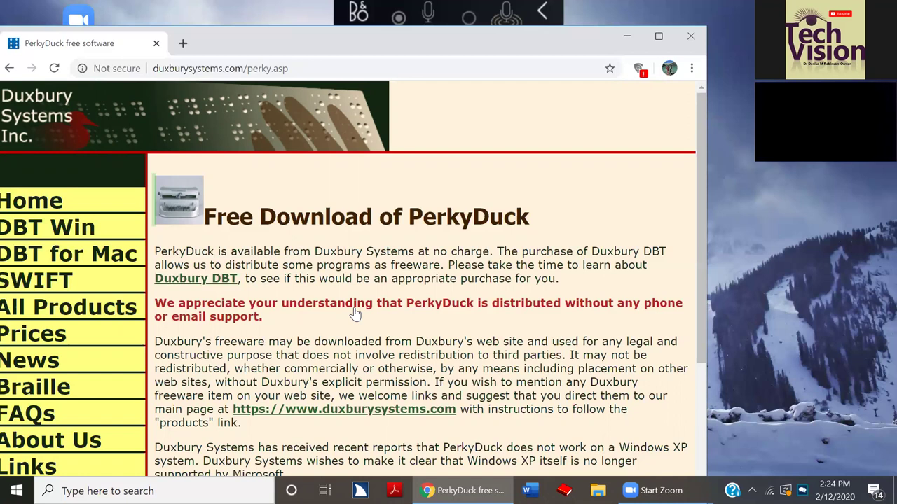
key(XF86AudioLowerVolume)
key(XF86AudioLowerVolume)
key(XF86AudioMute)
Step: Bring up the JAWS Find dialog on the PerkyDuck page with 'perky' recalled as the search term
key(ctrl+Insert+f)
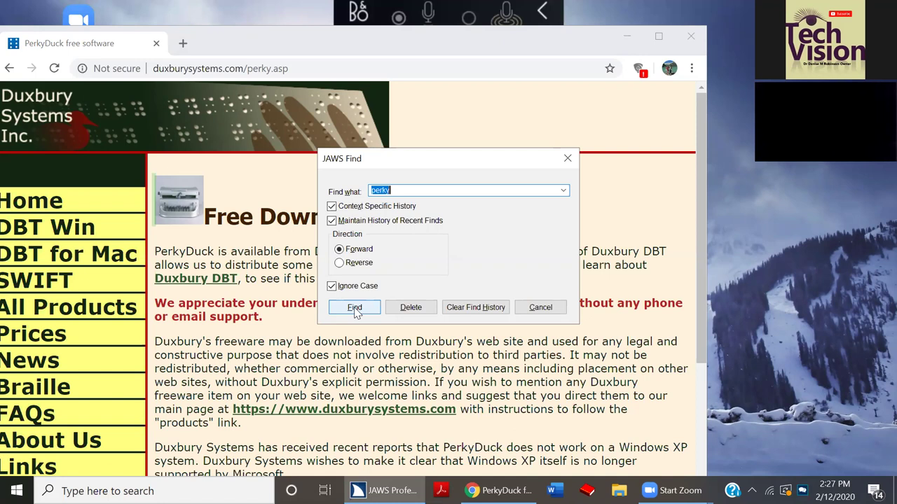
Step: Run the 'perky' search on the PerkyDuck download page and lower the system volume
click(354, 309)
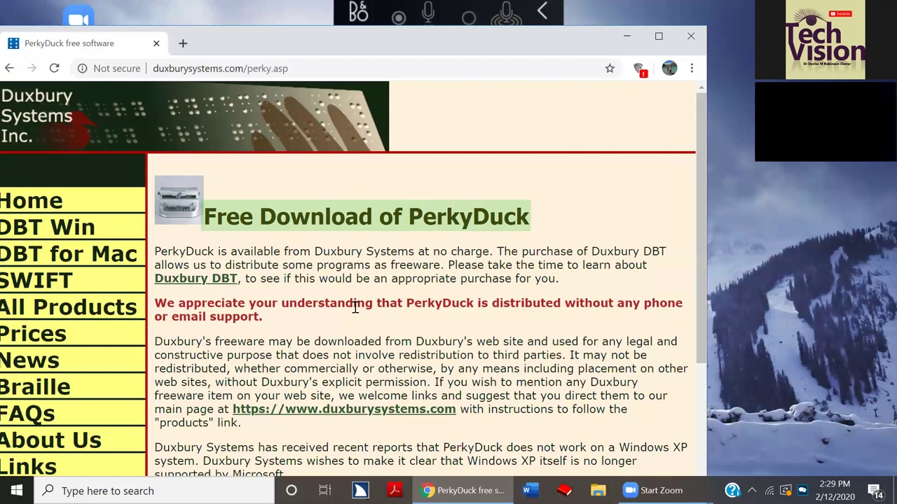
key(XF86AudioLowerVolume)
Step: Open the JAWS Links List and select the 'Download of PerkyDuck for Windows' link to perky-1204.msi
key(insert+F7)
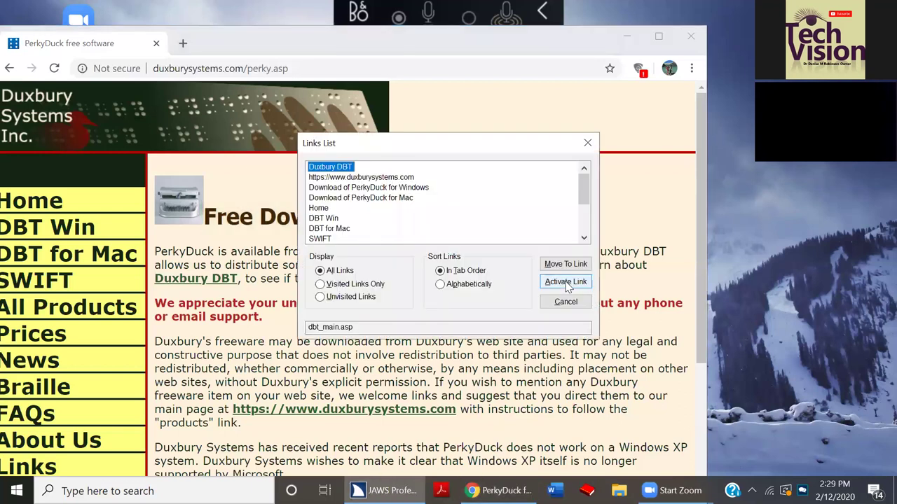
key(f)
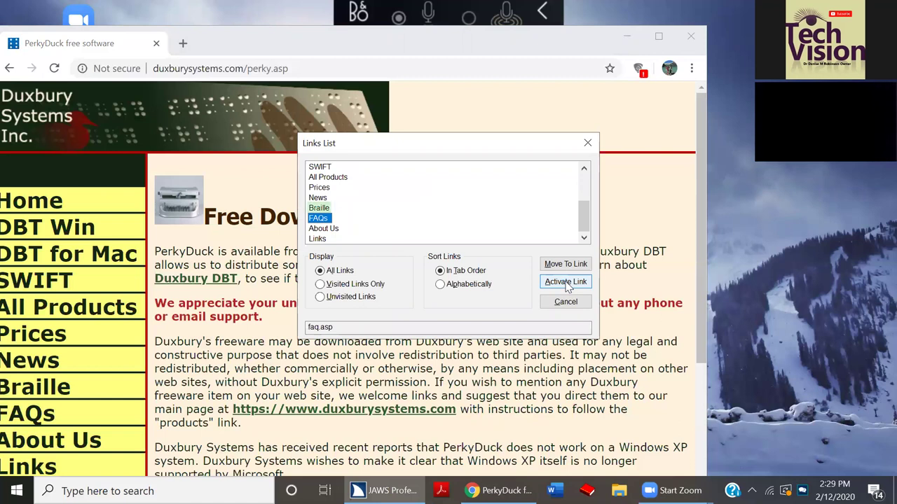
key(d)
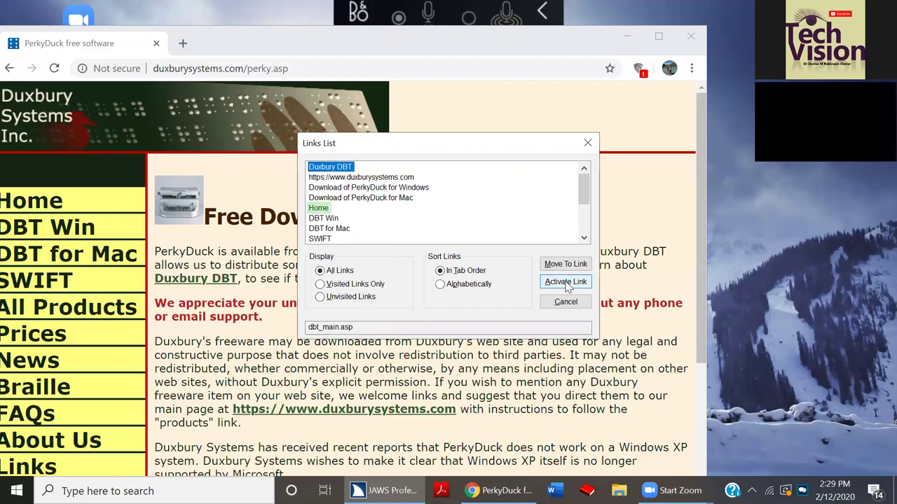
key(f)
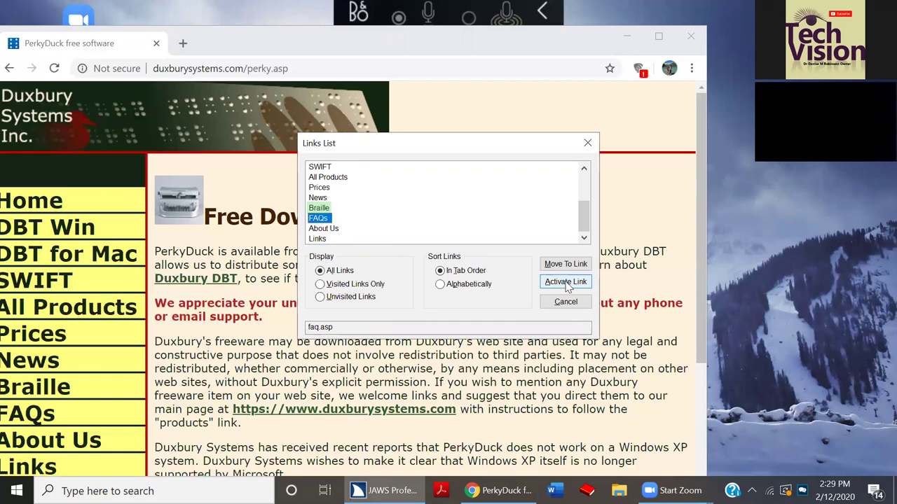
key(Home)
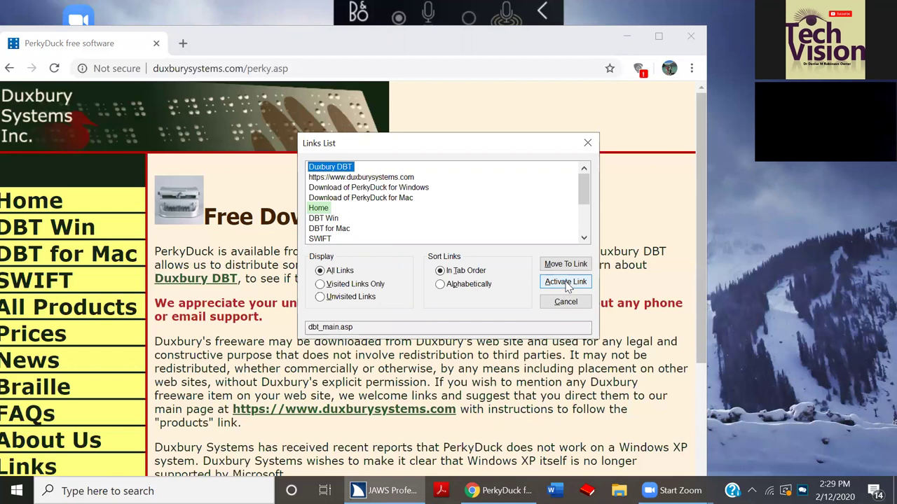
key(Down)
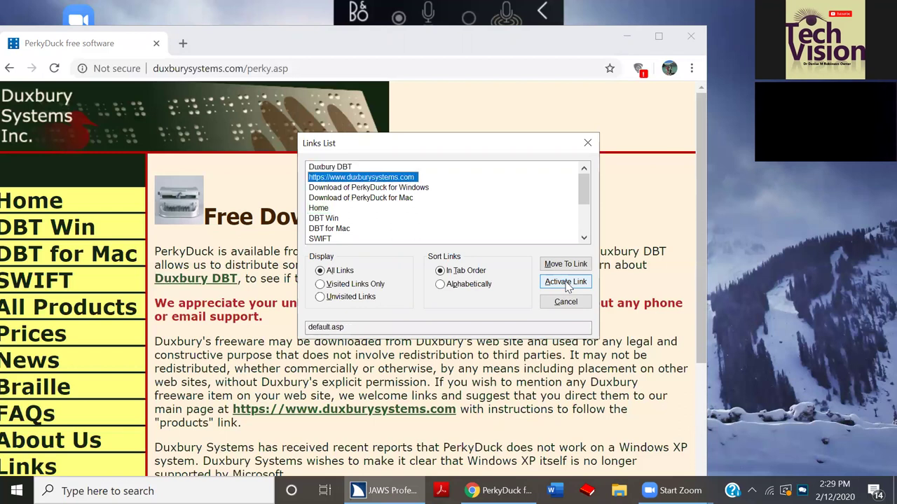
key(Down)
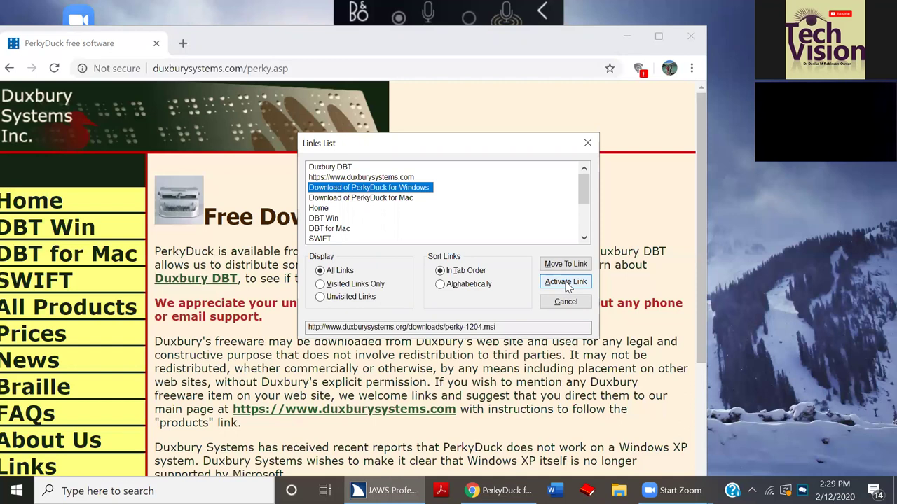
click(568, 283)
Step: Activate the PerkyDuck for Windows download link, closing the JAWS Links List
click(565, 282)
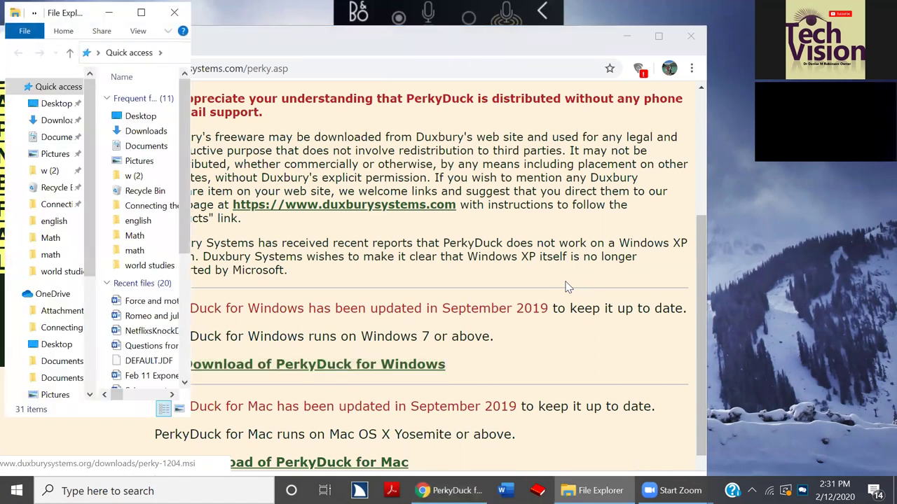
Step: Open Downloads from Quick access and select the perky-1204 installer
key(Down)
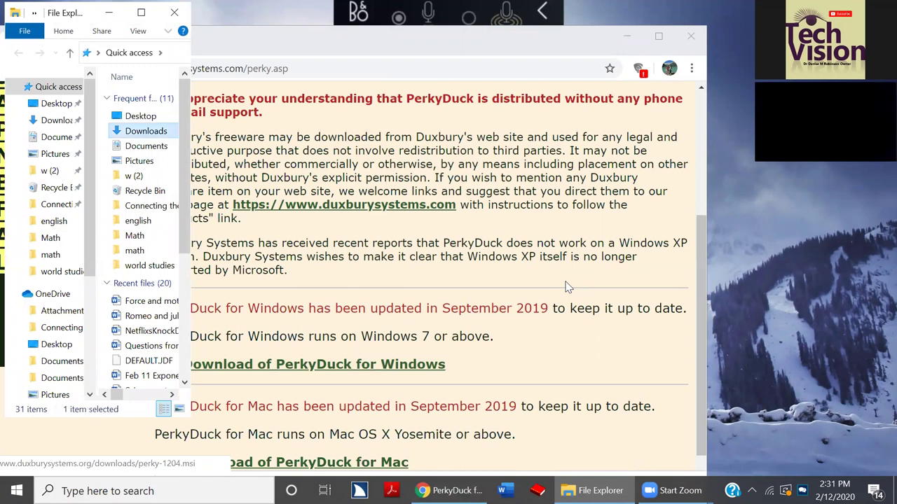
key(Return)
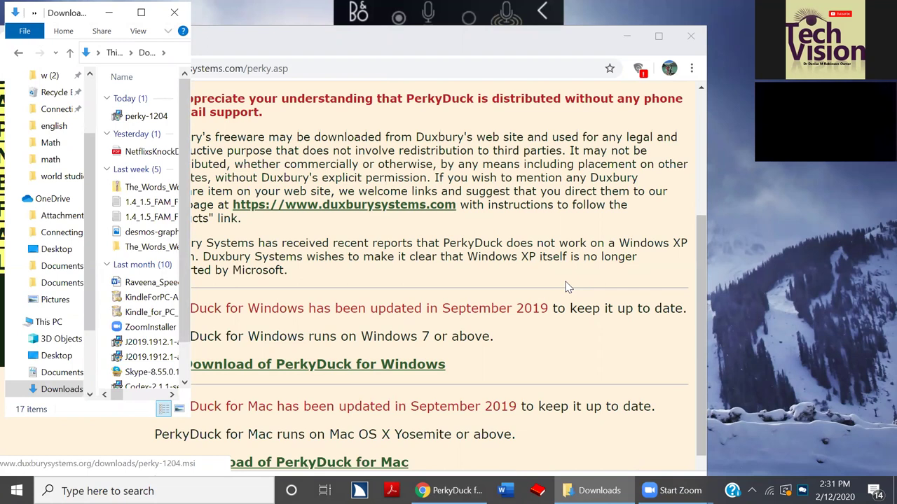
key(Down)
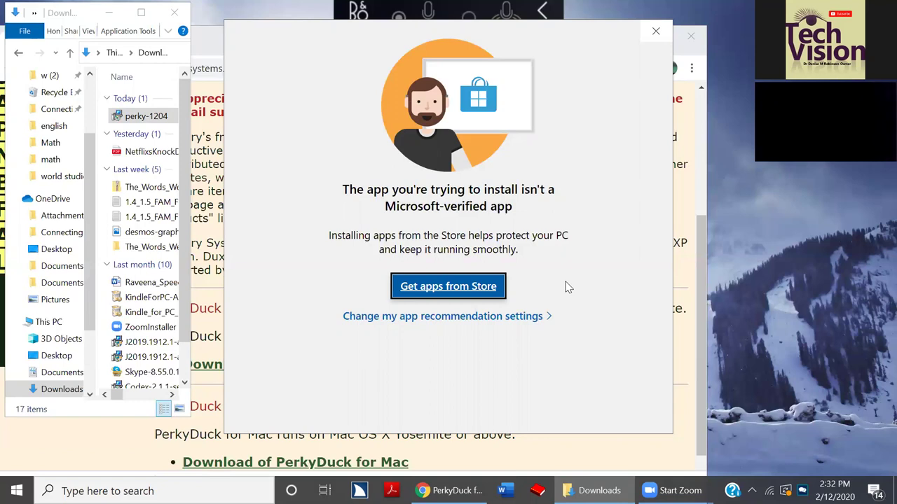
Step: Go from the unverified-app warning to the 'Change my app recommendation settings' page
key(Tab)
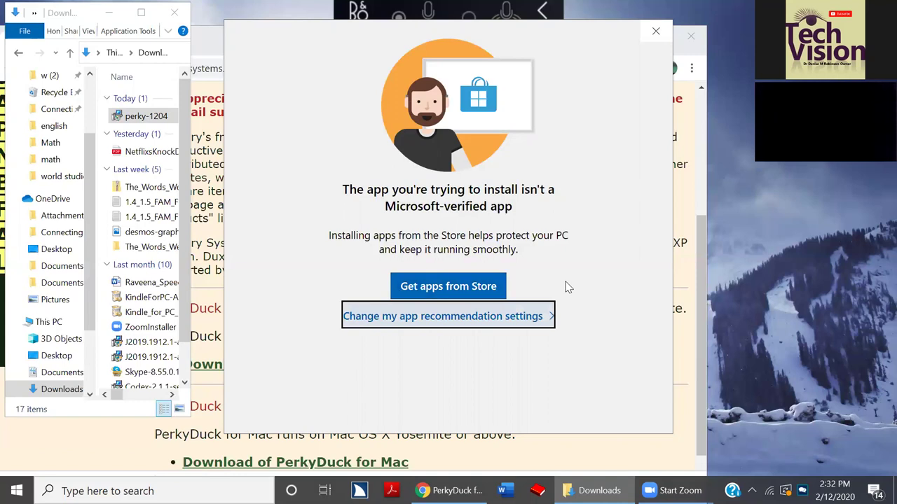
key(Return)
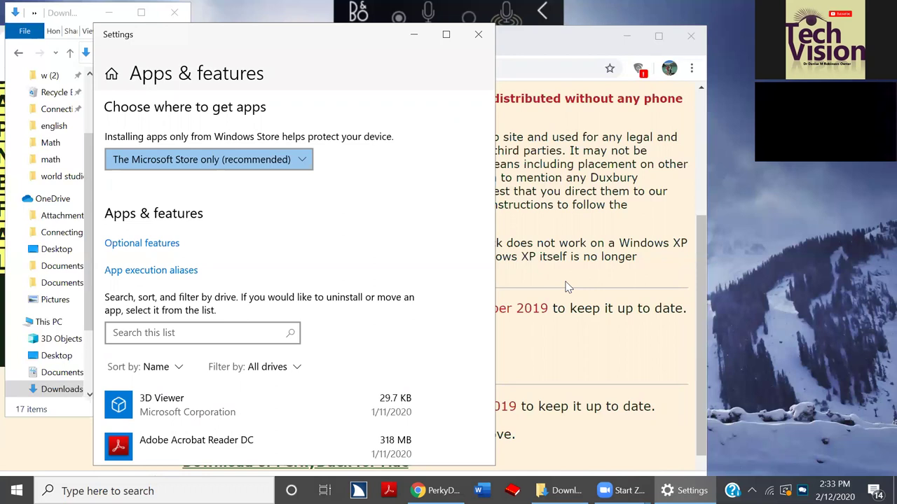
Step: Set app installs to 'Anywhere, but warn me', then return to the perky-1204 warning's Install anyway option
key(Return)
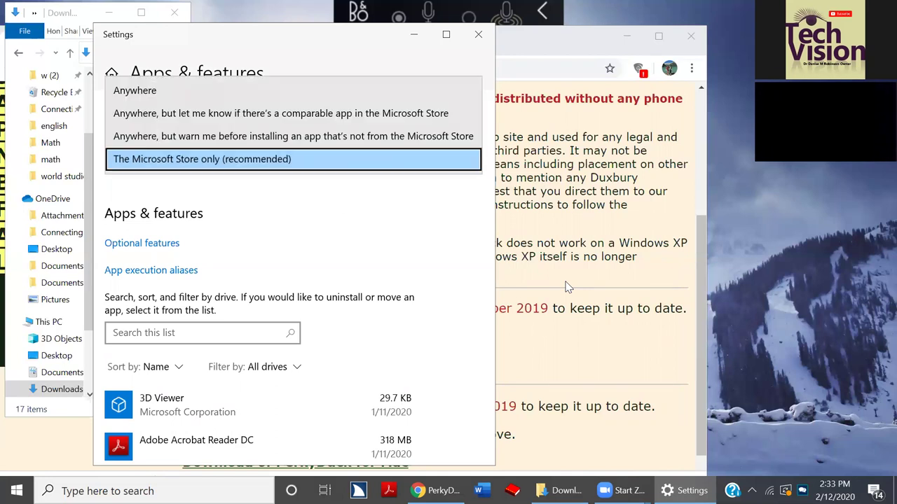
key(Up)
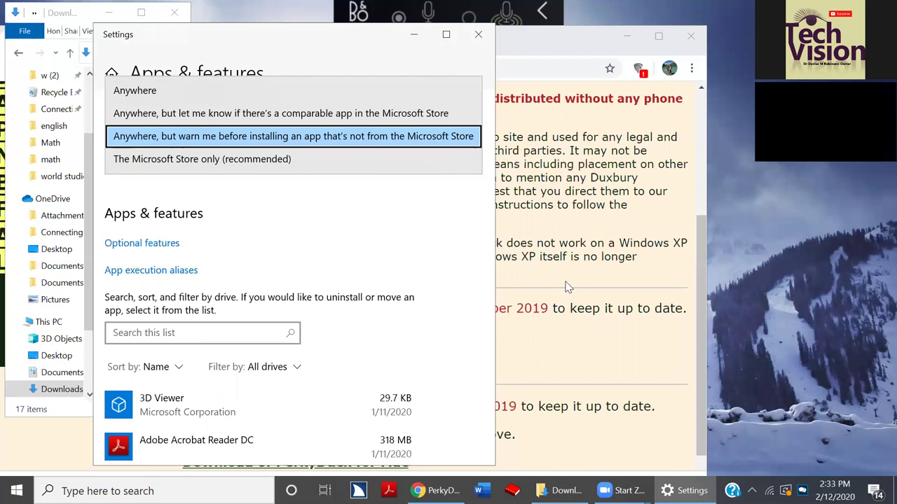
key(Return)
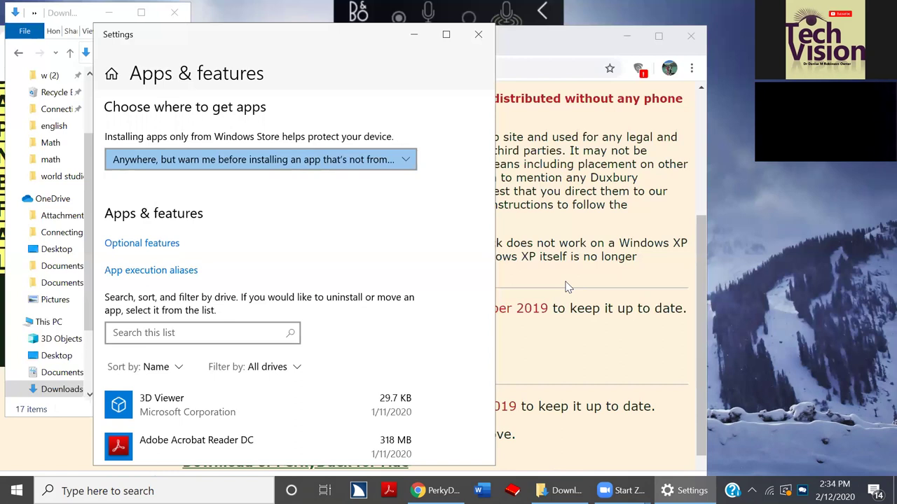
key(alt+Tab)
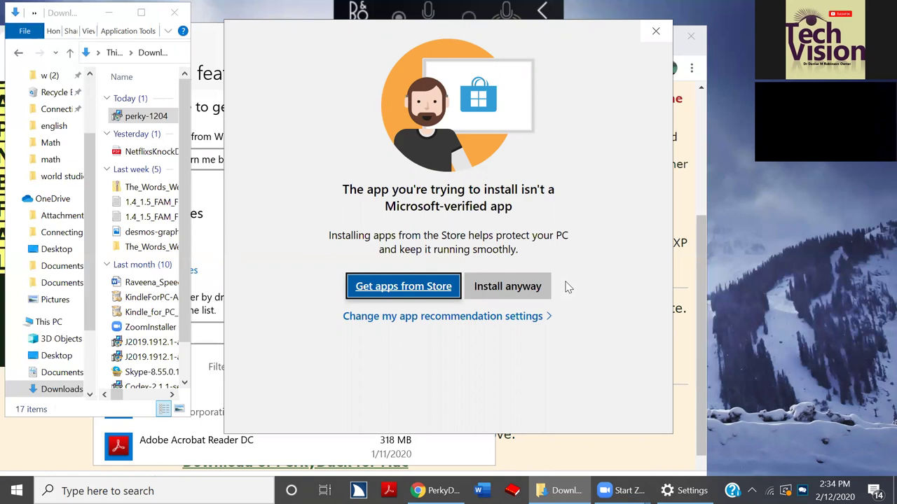
key(Tab)
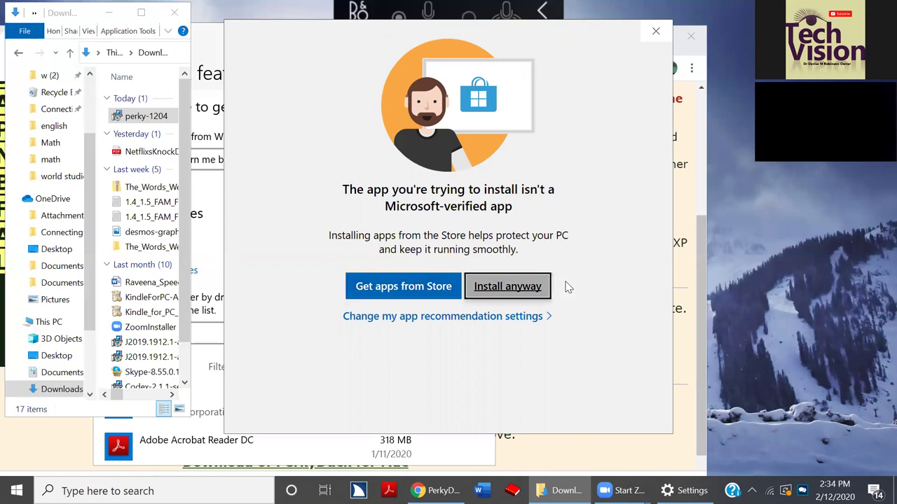
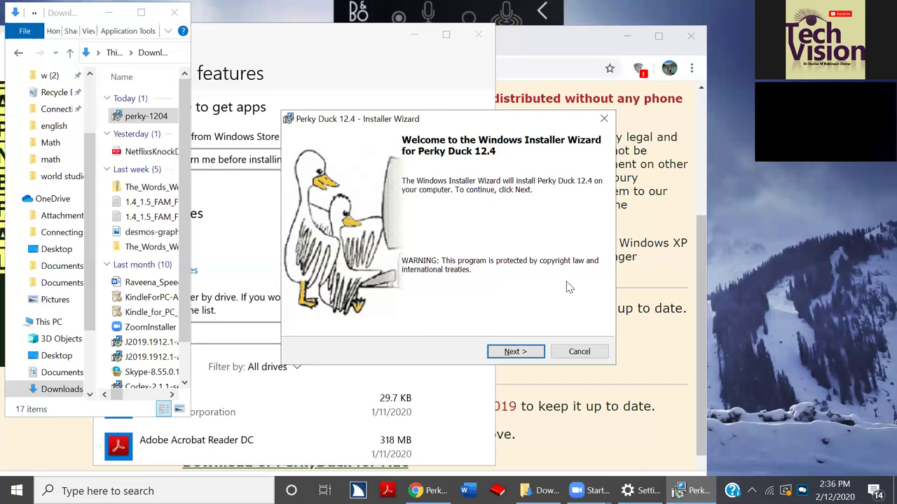
Step: Accept the Perky Duck 12.4 license agreement terms and continue to the Setup Type page
key(Return)
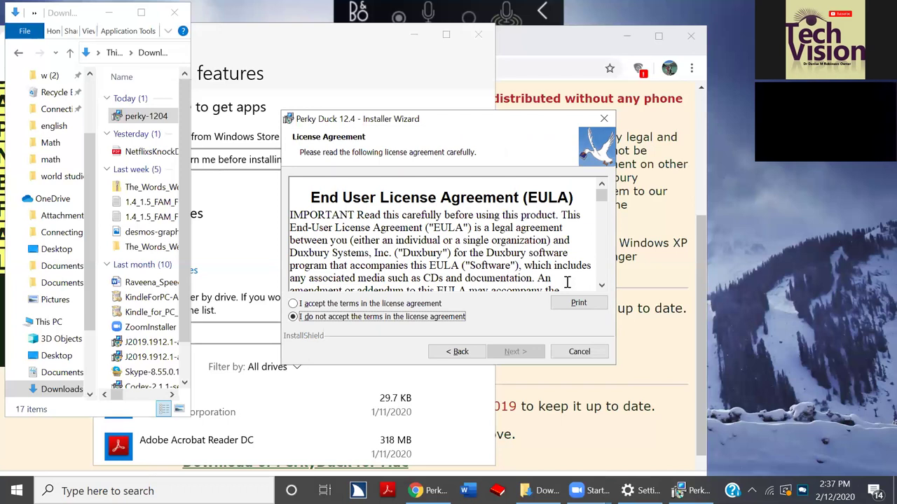
key(Up)
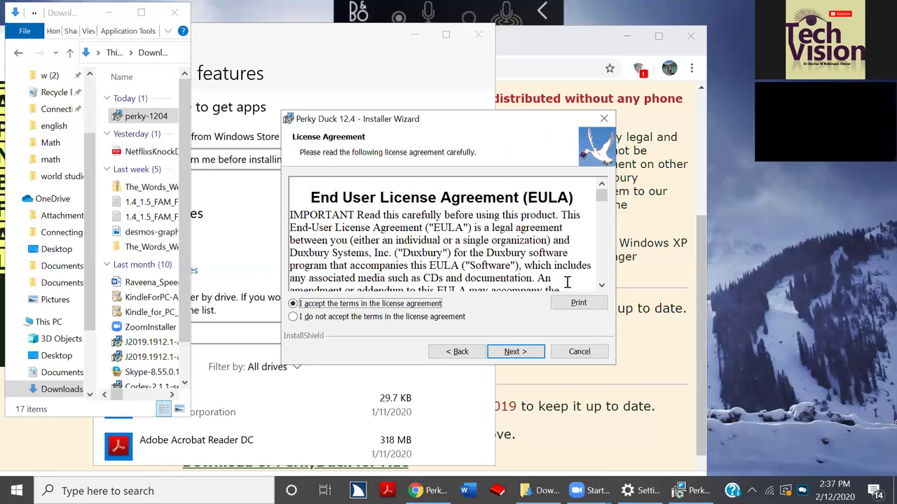
key(Return)
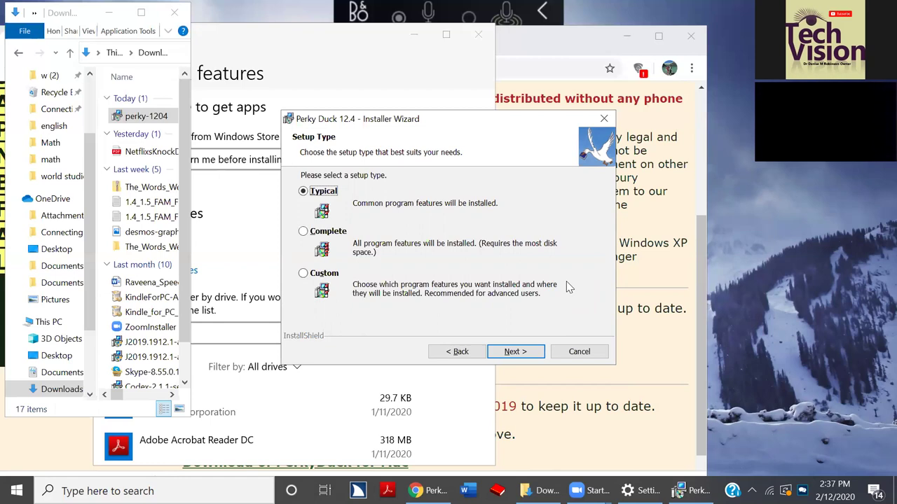
Step: Keep the Typical setup type and run the Perky Duck 12.4 installation to completion
key(Return)
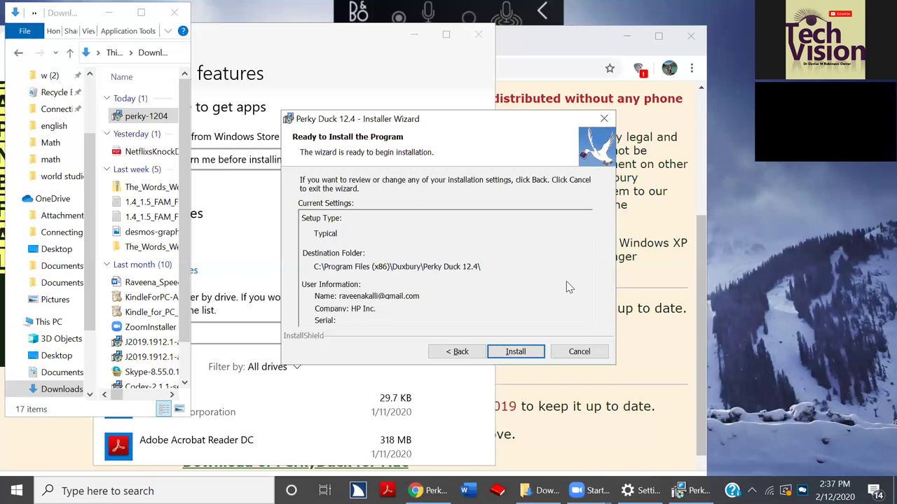
key(Return)
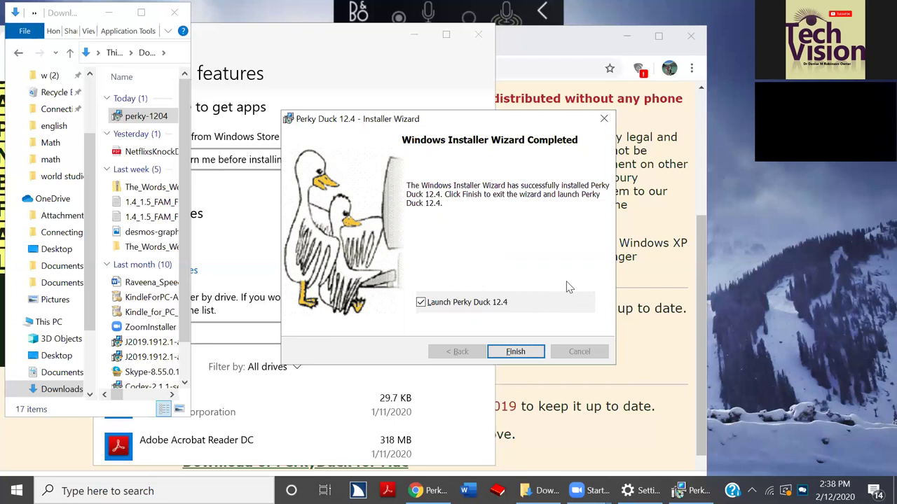
Step: Untick 'Launch Perky Duck 12.4' and finish the installer wizard
key(Tab)
key(space)
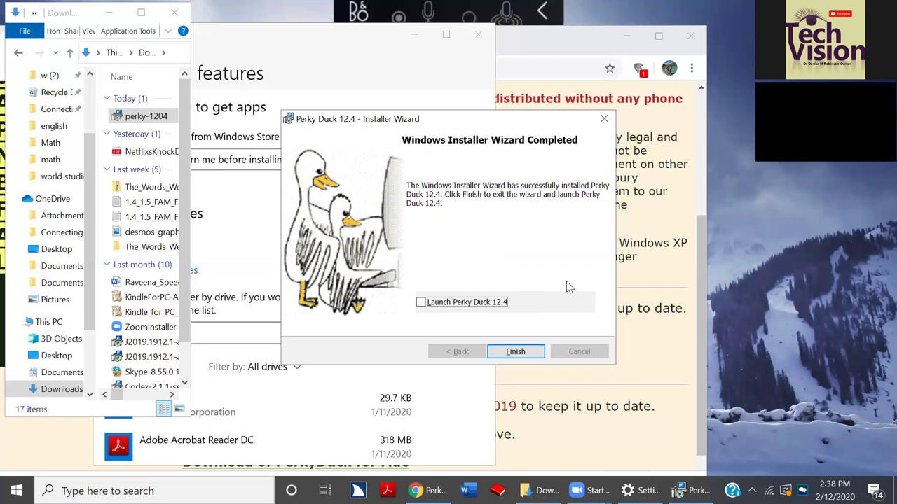
key(Tab)
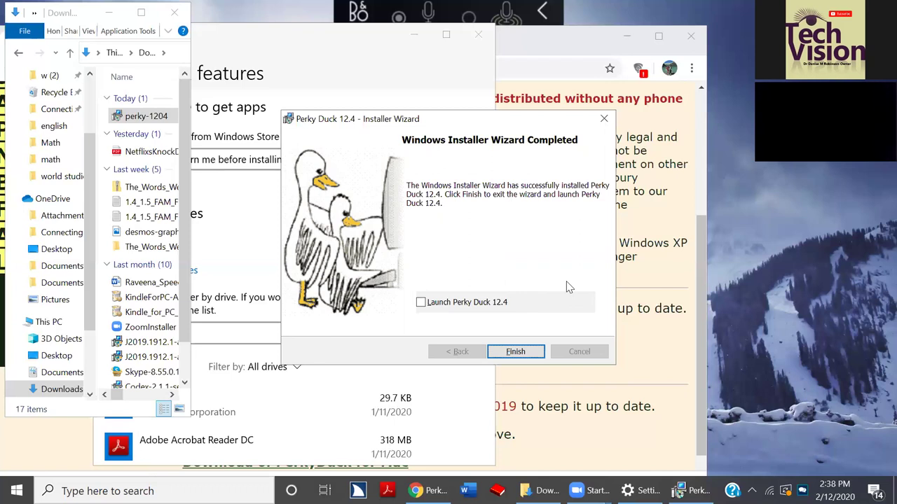
key(Return)
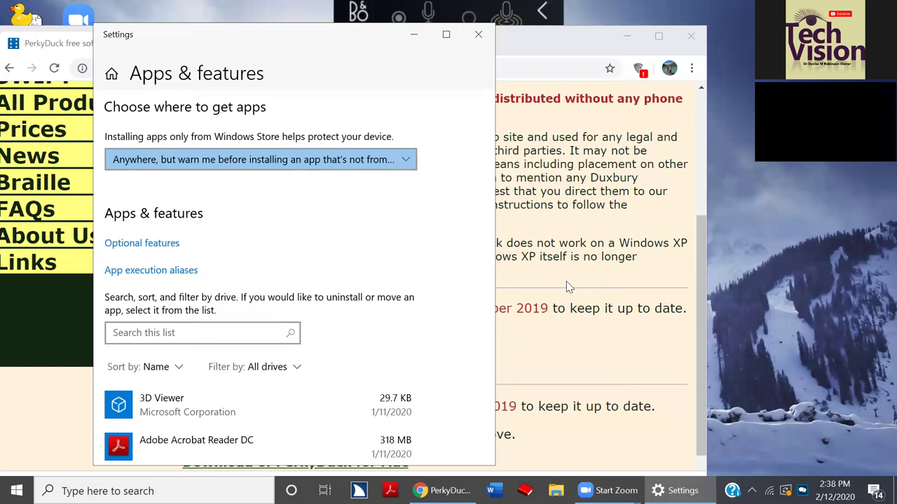
Step: Close the Settings and Chrome windows with Alt+F4 to reveal the desktop
key(alt+F4)
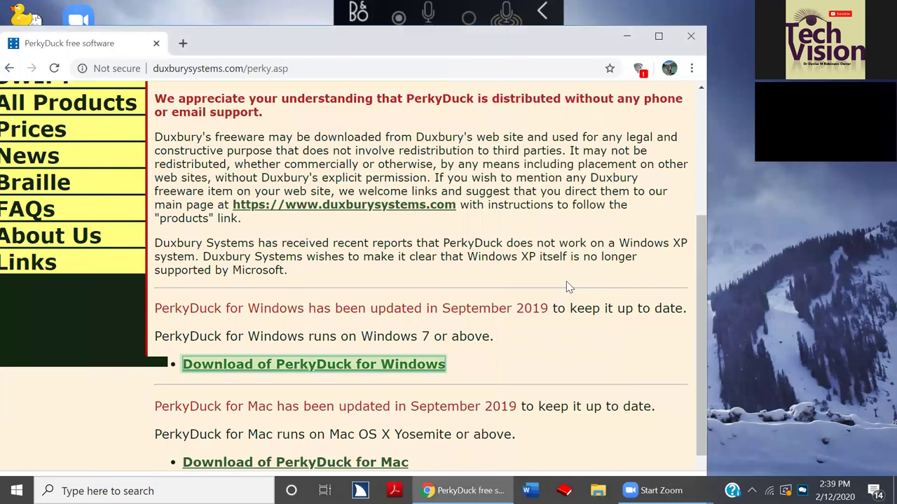
key(alt+F4)
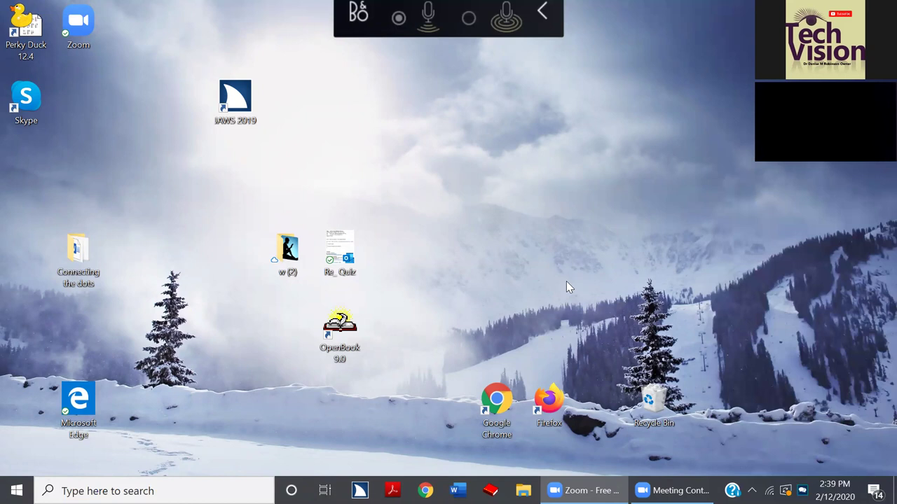
Step: Search 'bluetooth' from Start, switch Bluetooth on, then return to the desktop
key(super)
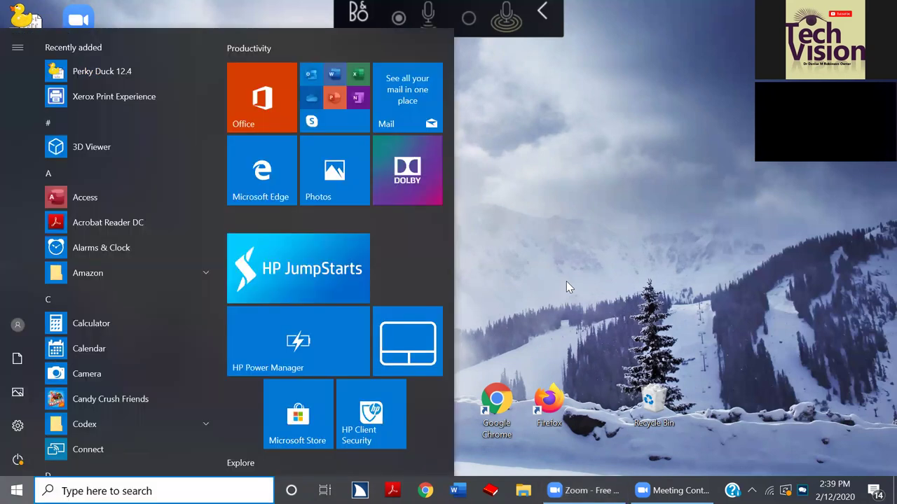
text(bluet)
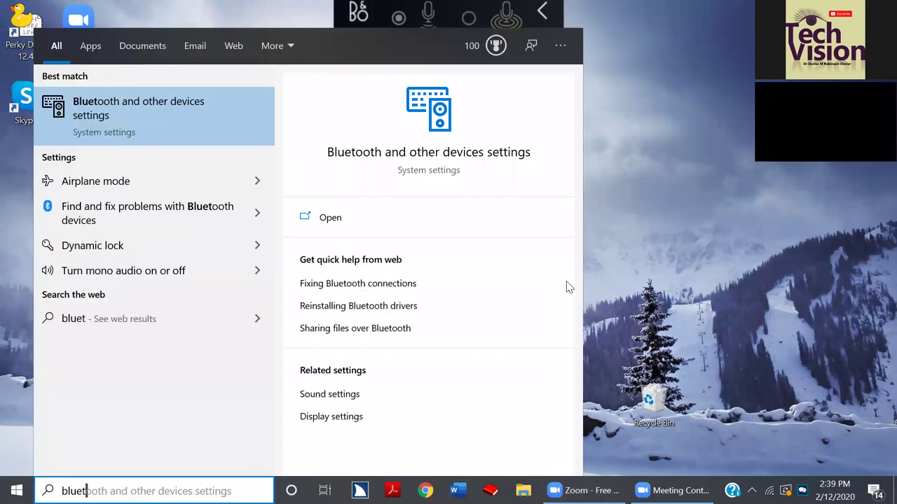
key(Return)
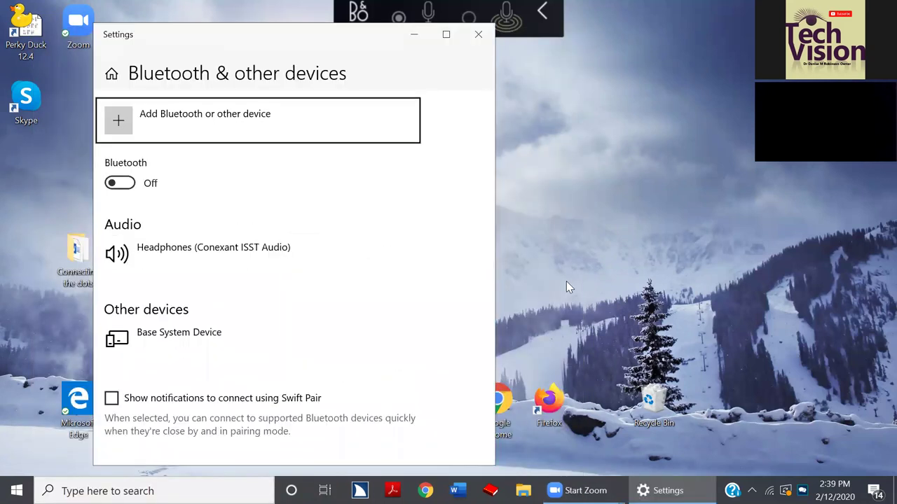
key(Tab)
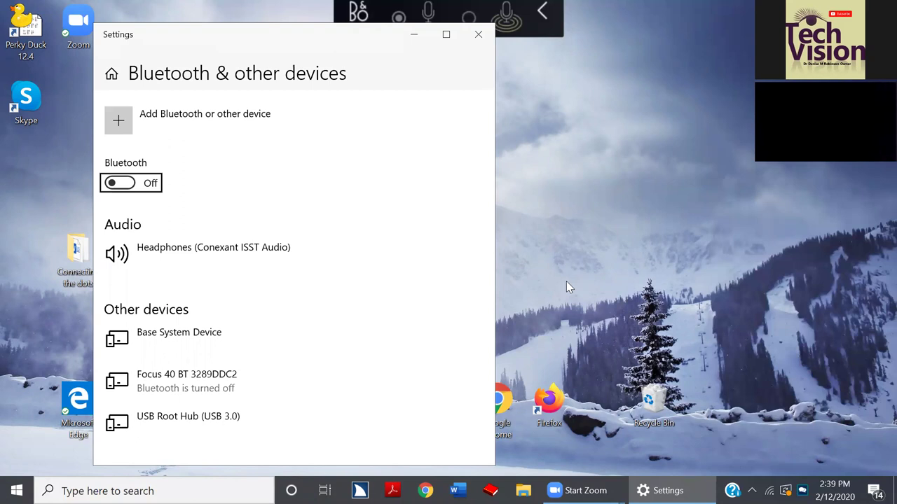
key(space)
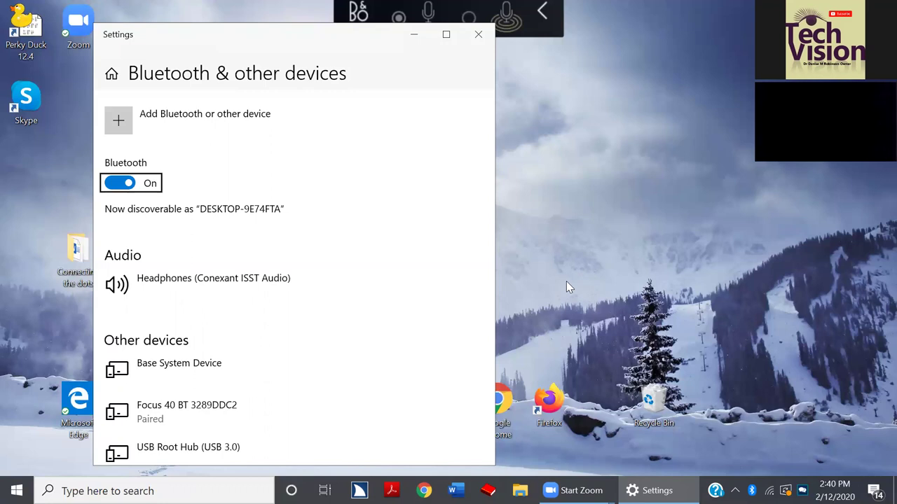
key(super+d)
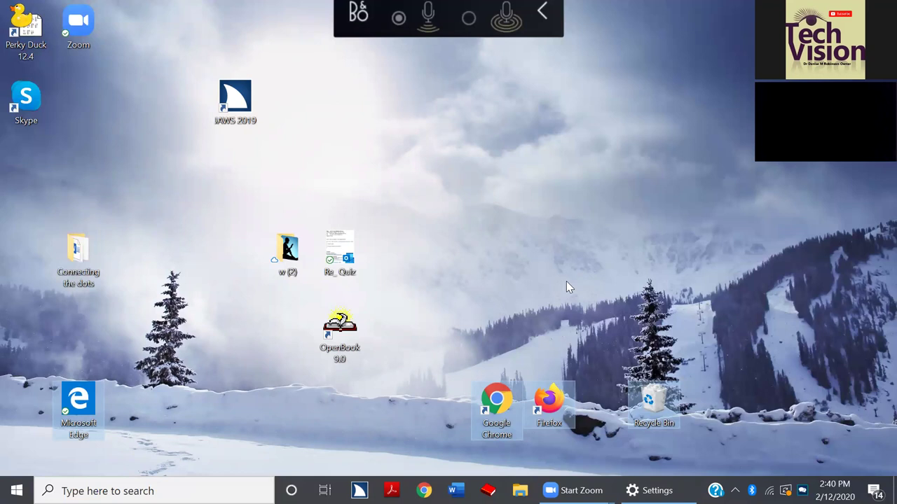
Step: Quit JAWS with Insert+F4 and confirm OK in the Quit JAWS dialog
key(XF86MonBrightnessUp)
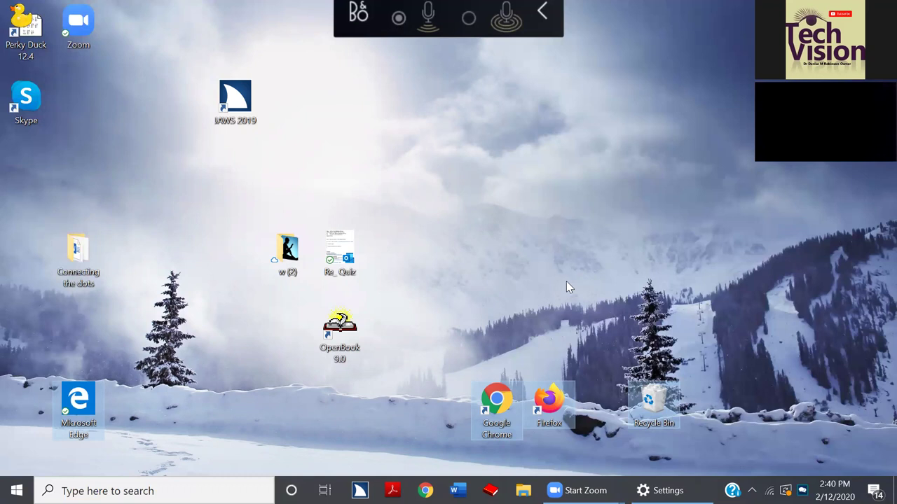
key(Insert+F4)
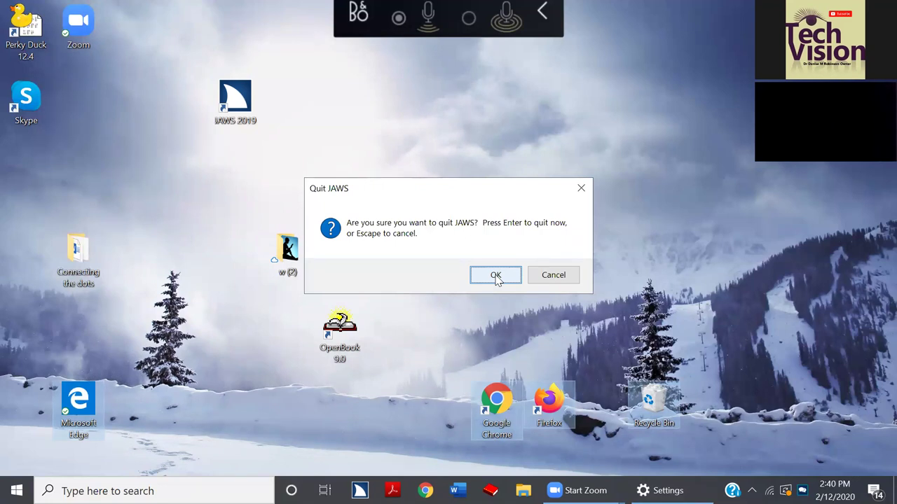
click(495, 276)
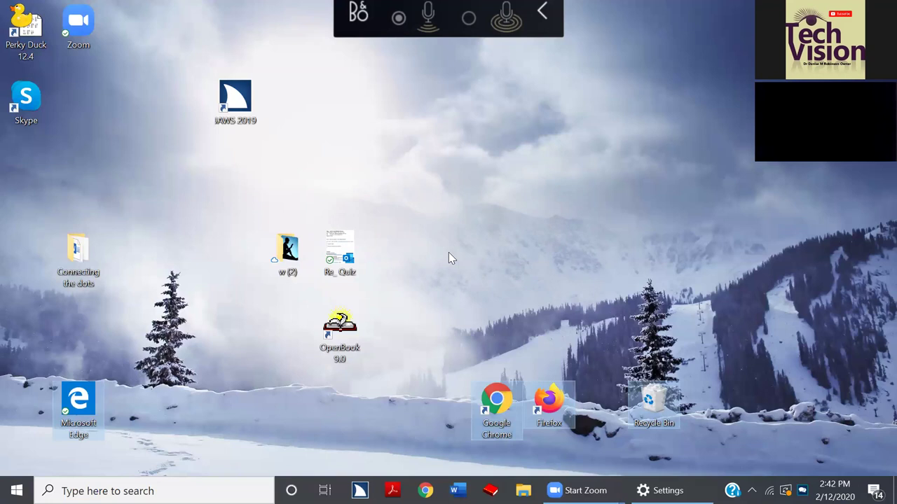
Step: Search 'jaws' from Start to relaunch JAWS 2019, then click the empty desktop
key(super)
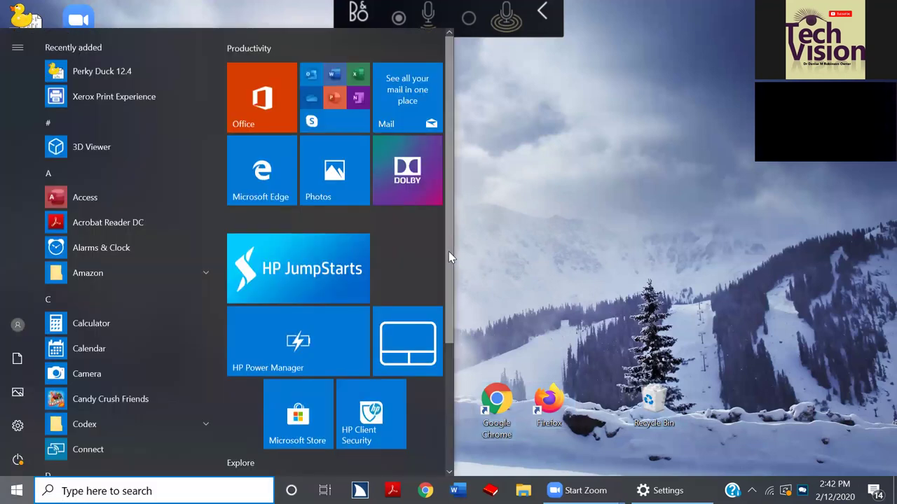
text(jaws)
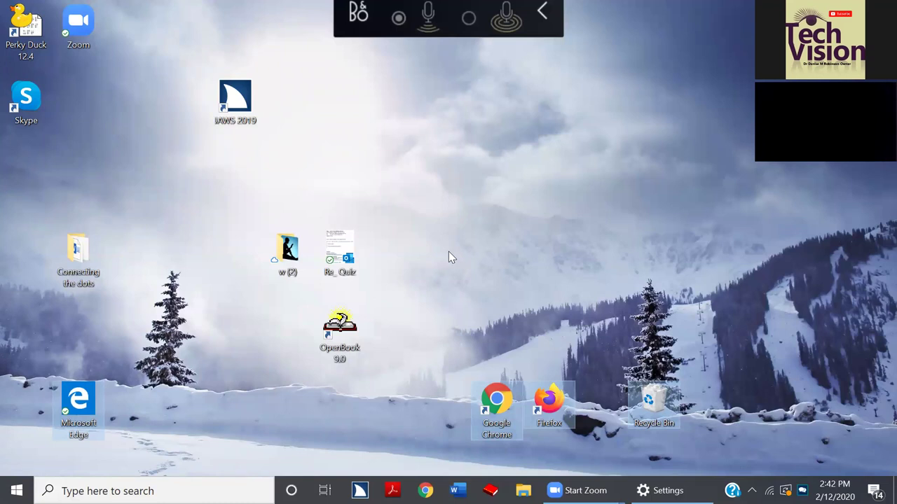
click(451, 257)
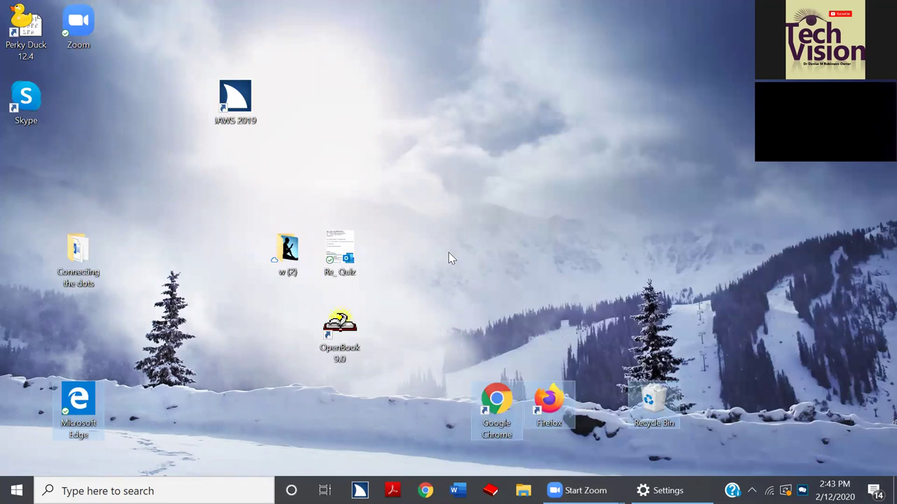
Step: Launch Perky Duck 12.4 from its desktop shortcut and approve installing the JAWS scripts
key(Down)
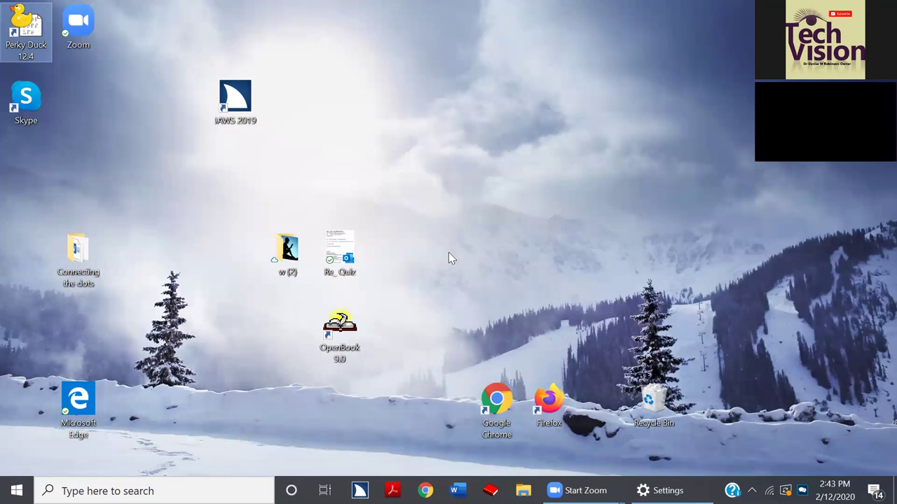
key(Return)
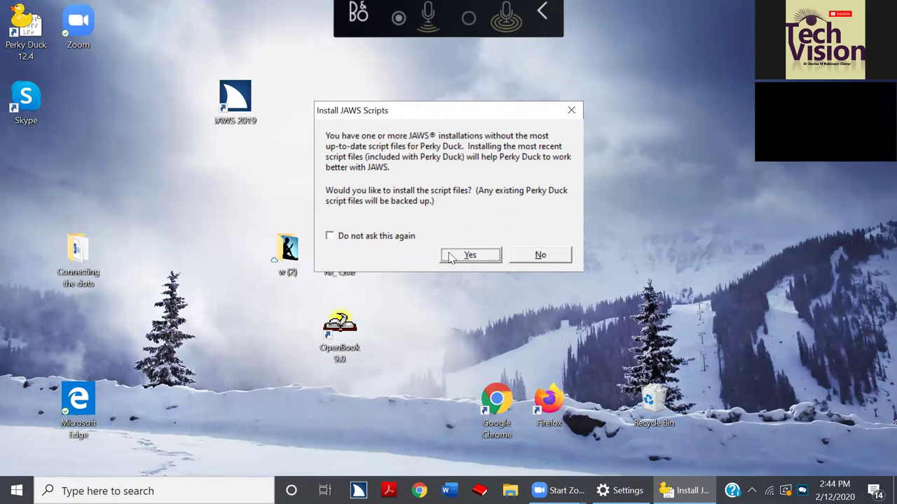
click(450, 257)
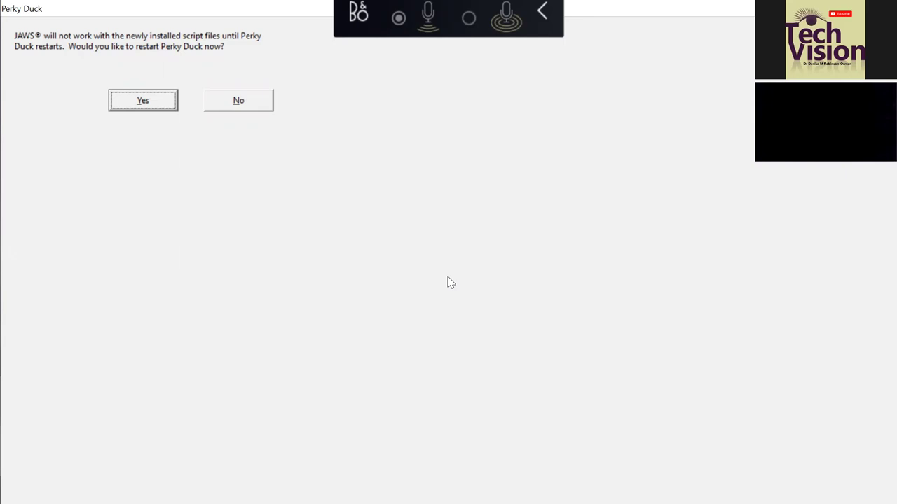
Step: Confirm Yes to restart Perky Duck so JAWS loads the new scripts
key(Return)
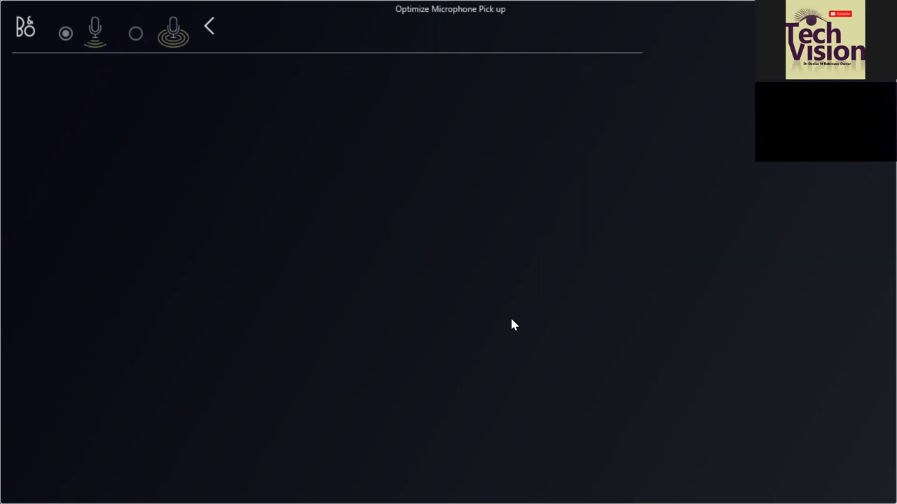
key(alt+Tab)
key(alt+Tab)
key(alt+Tab)
key(alt+Tab)
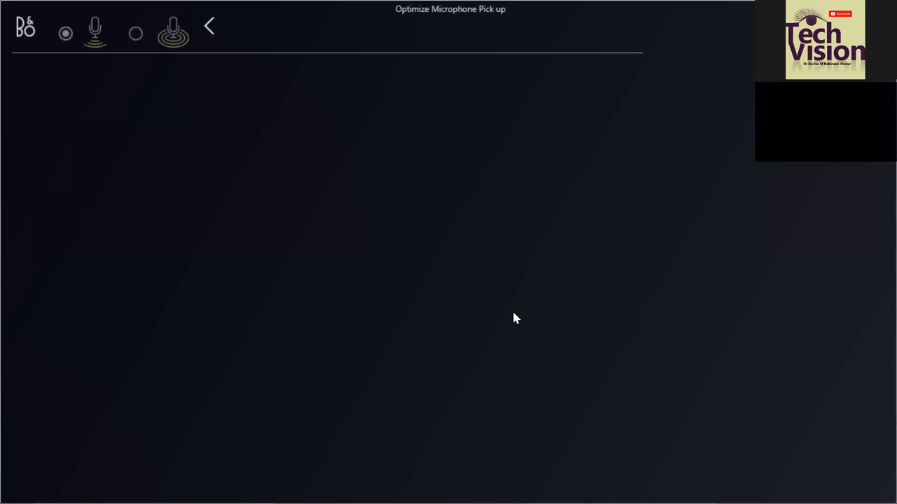
key(alt+Tab)
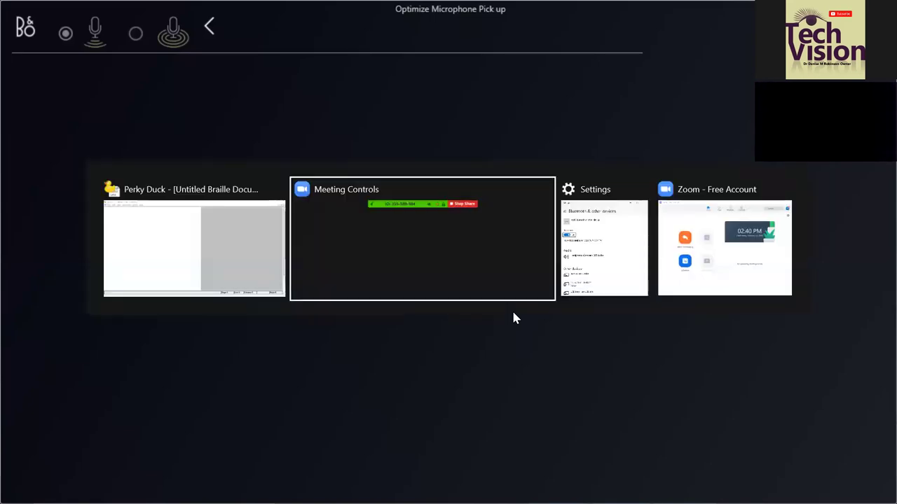
key(alt+Tab)
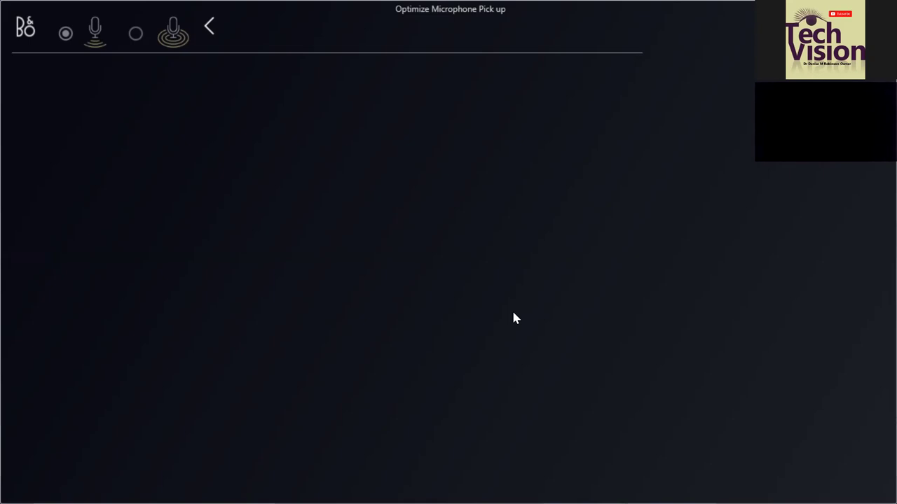
key(alt+Tab)
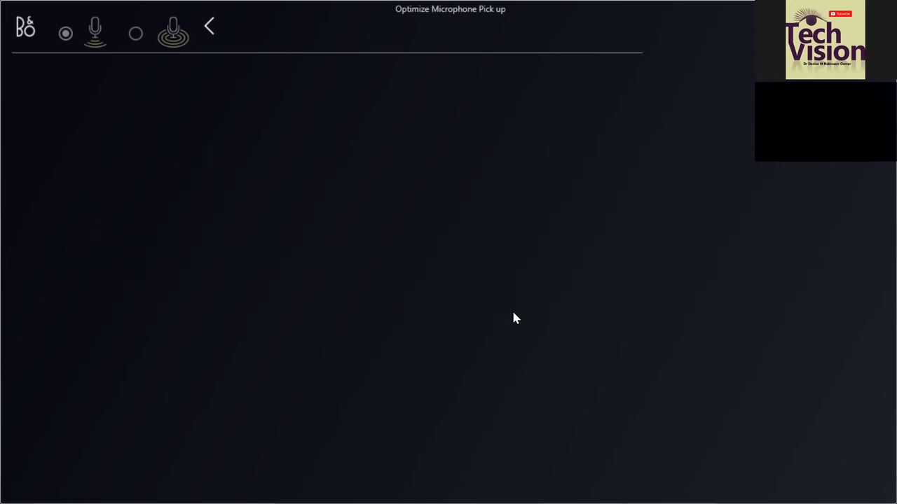